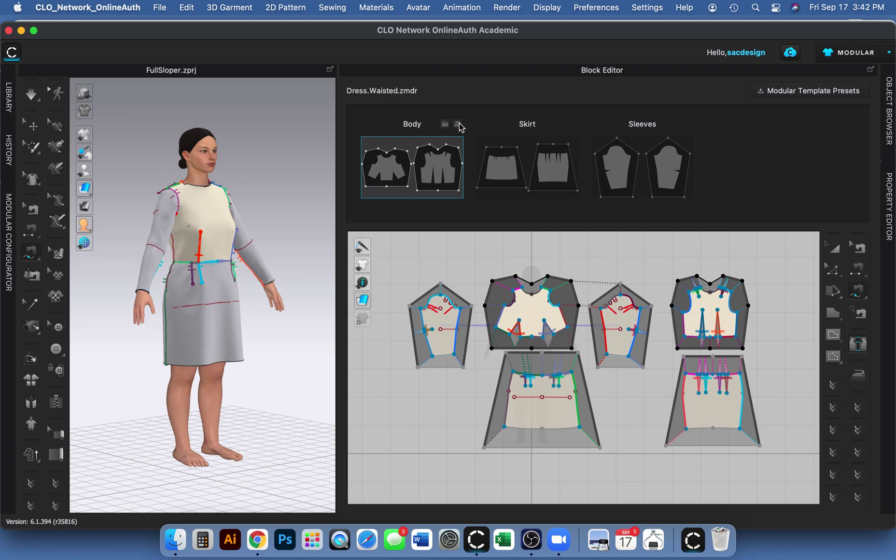
Start saving the Body block, abandoning the first attempt and reopening the save
left_click(459, 124)
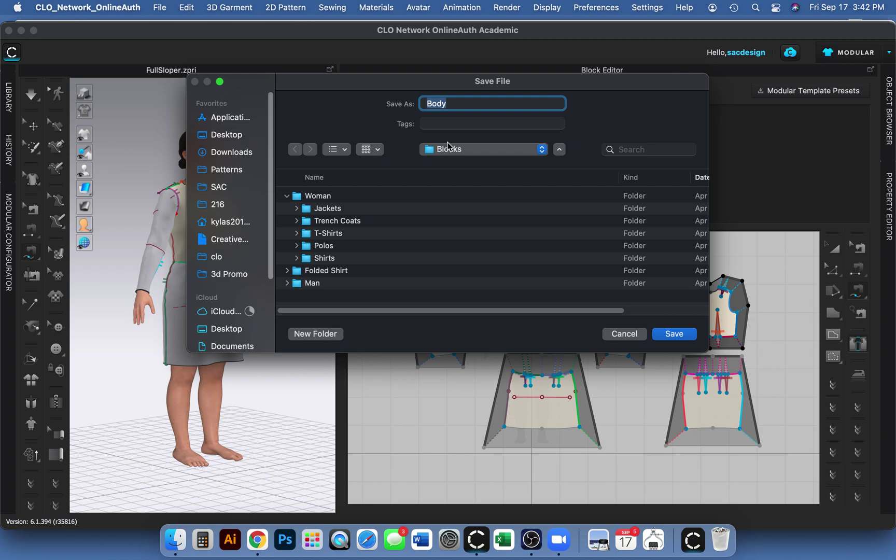
left_click(479, 150)
left_click(479, 151)
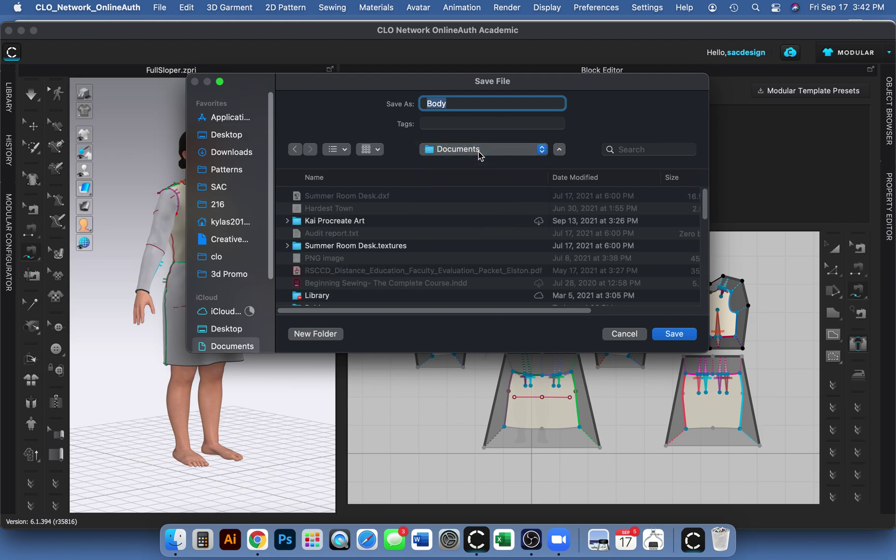
left_click(629, 334)
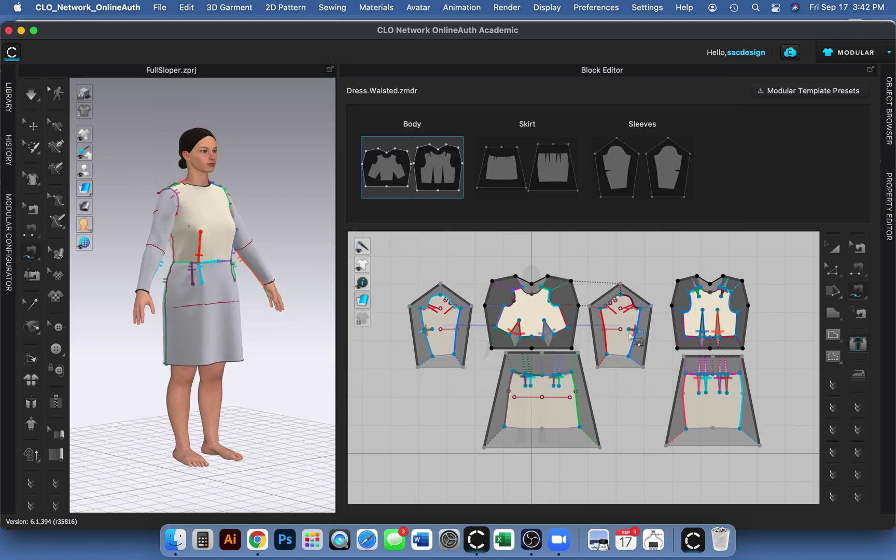
mouse_move(436, 130)
left_click(457, 125)
left_click(456, 124)
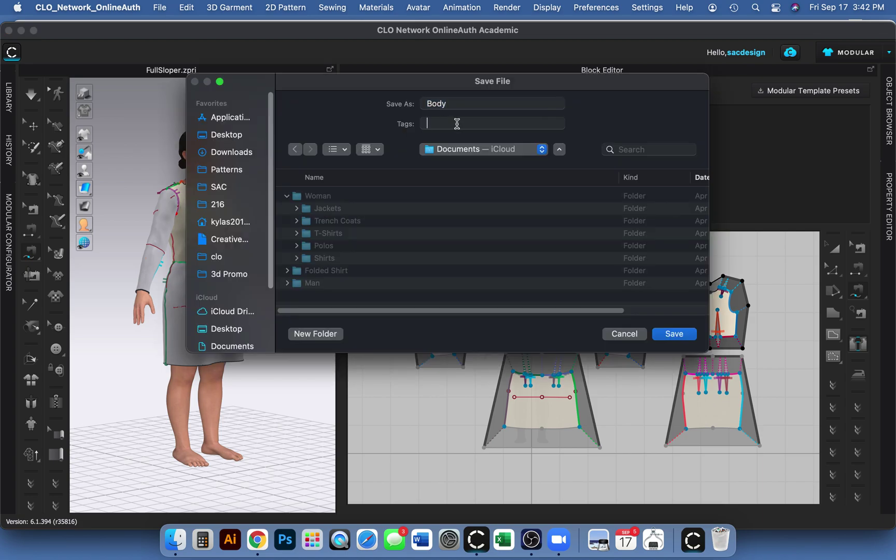
left_click(335, 113)
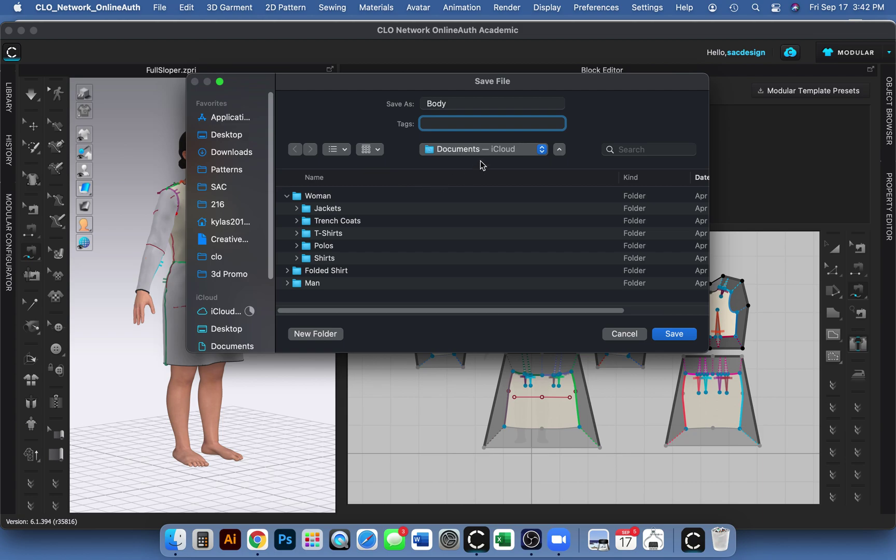
Point the Body save location at clo > Blocks > Woman
left_click(542, 149)
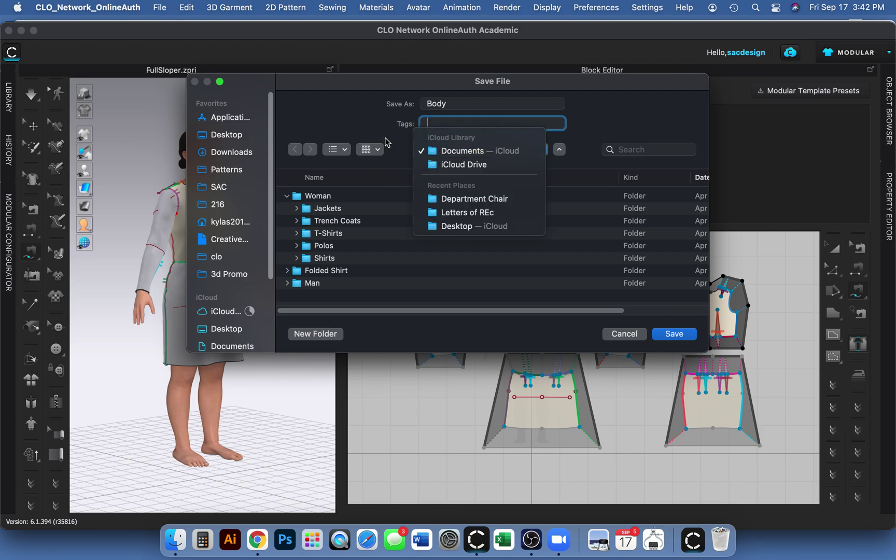
left_click(336, 129)
left_click(217, 259)
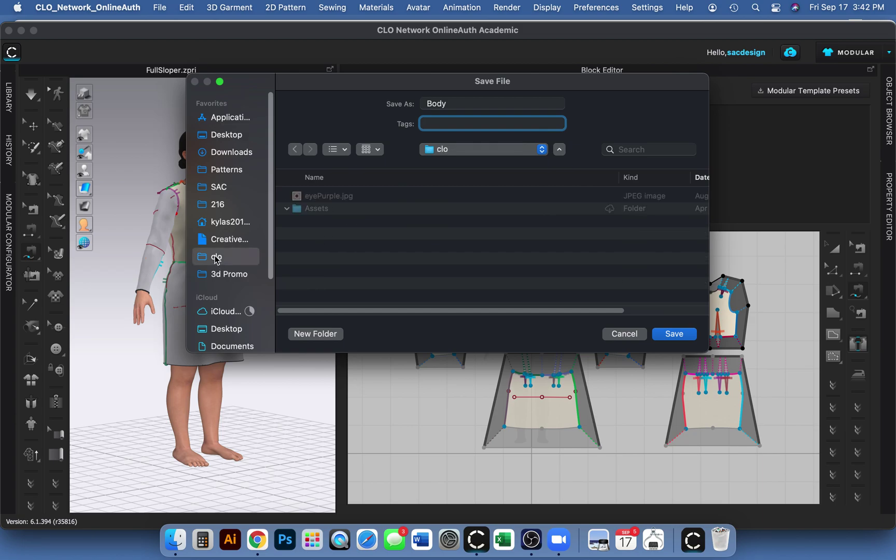
scroll(342, 275, "down", 2)
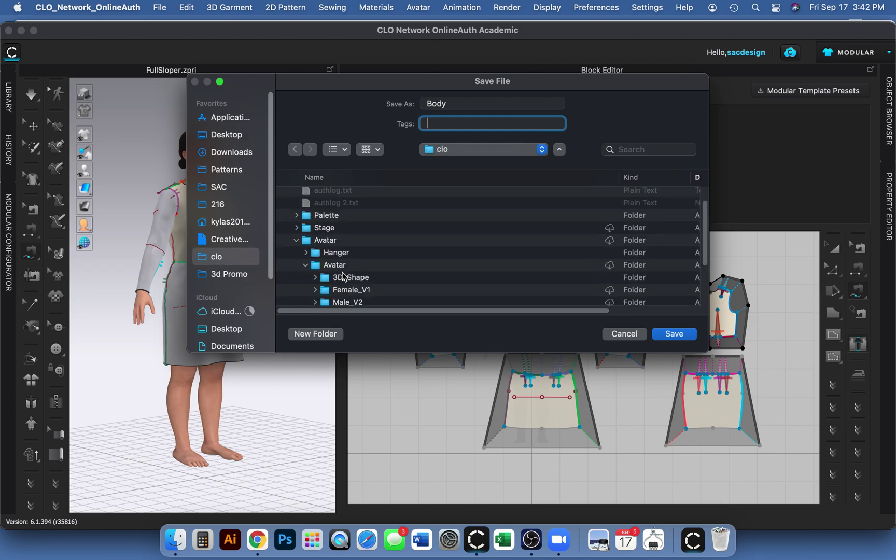
scroll(342, 276, "down", 5)
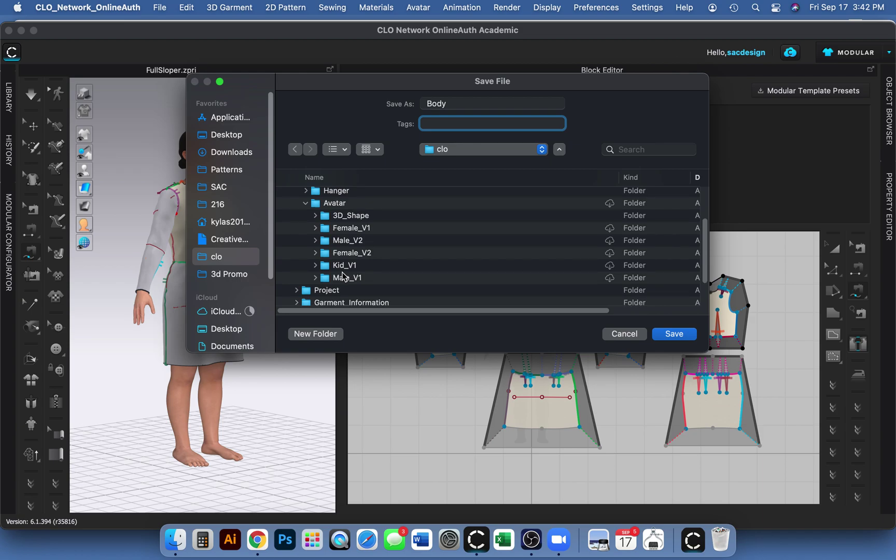
scroll(342, 276, "down", 2)
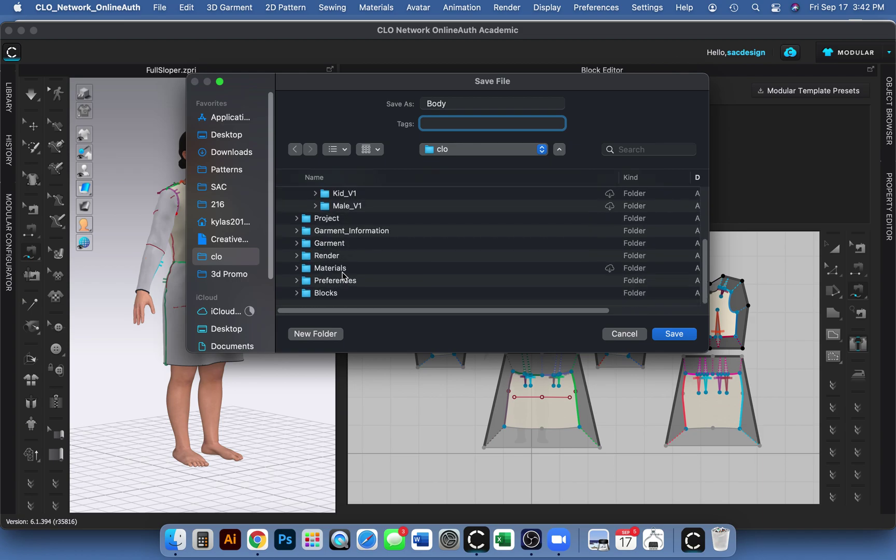
double_click(324, 294)
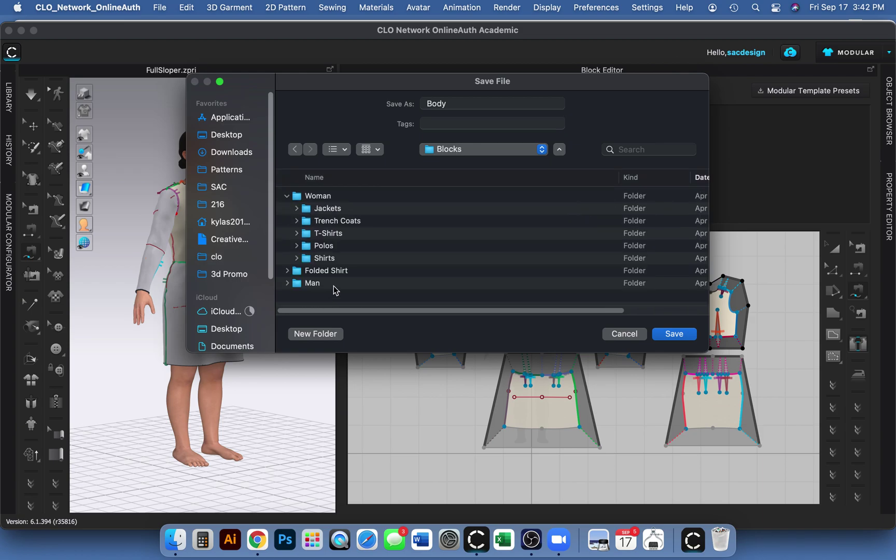
double_click(316, 196)
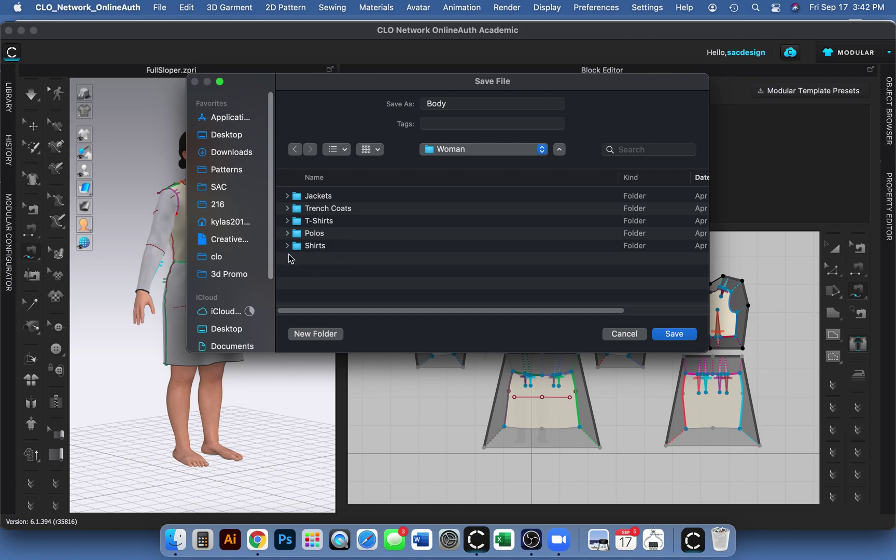
Create a Dresses folder in Woman and save the Body block there with its own block thumbnail
left_click(306, 336)
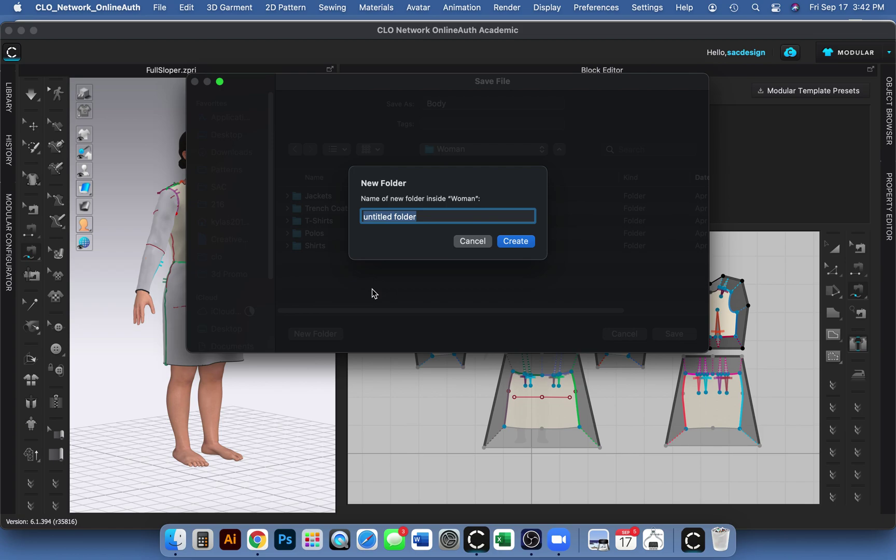
type("Dresses")
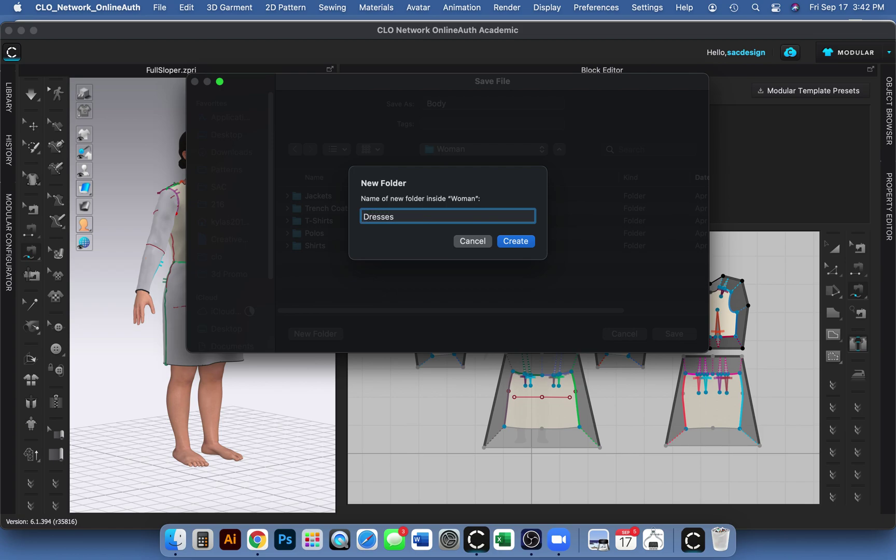
left_click(505, 242)
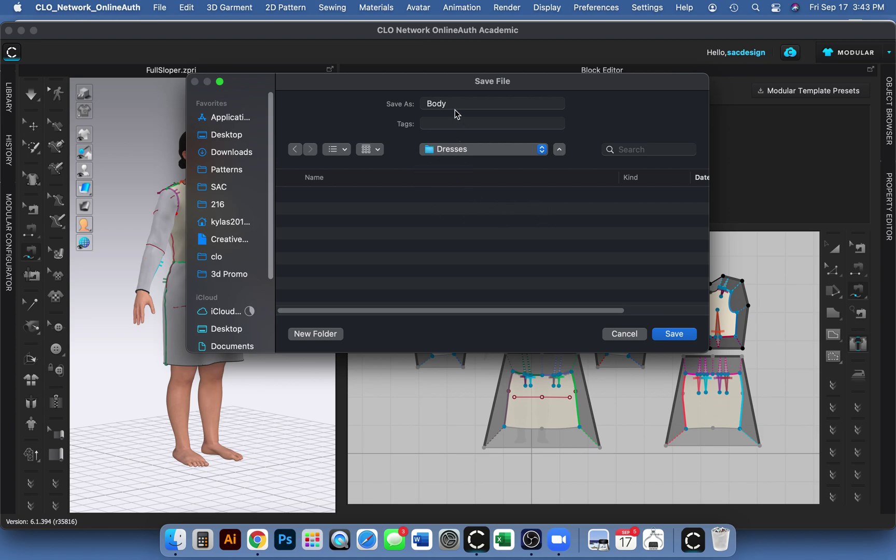
left_click(689, 335)
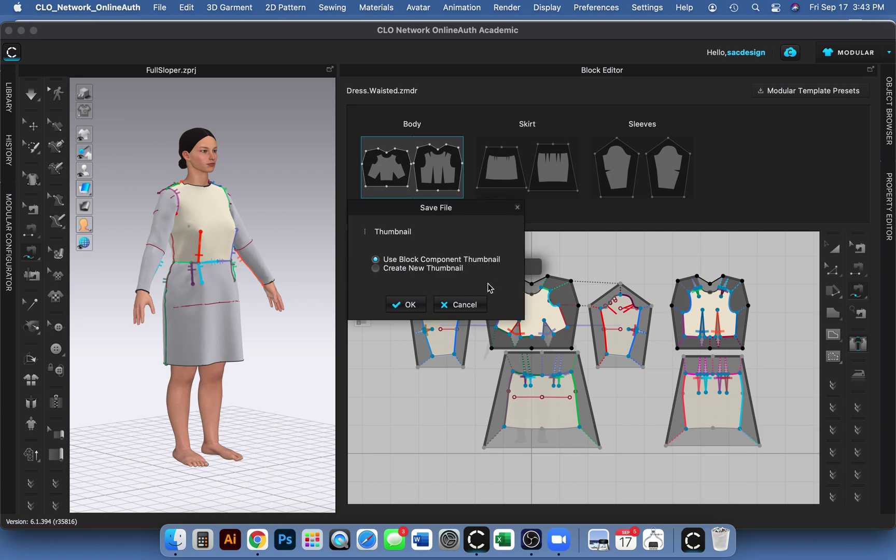
left_click(406, 306)
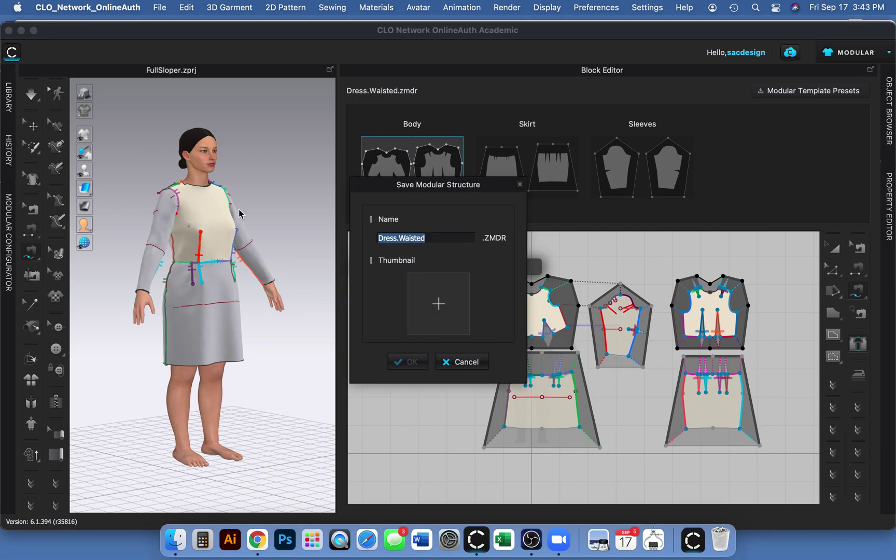
Name the modular structure SloperTop and screenshot the avatar's dressed torso for its thumbnail
type("2")
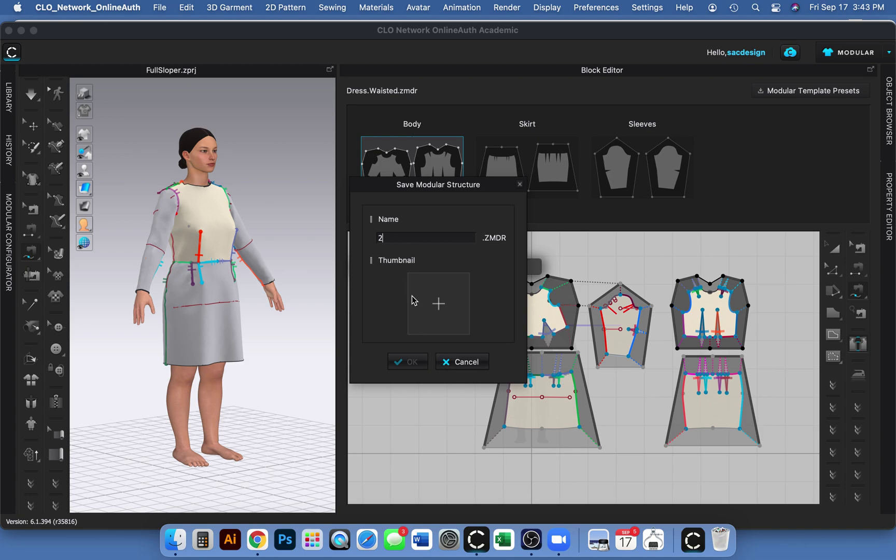
left_click_drag(394, 237, 368, 233)
key("super+shift+4")
left_click_drag(160, 173, 260, 282)
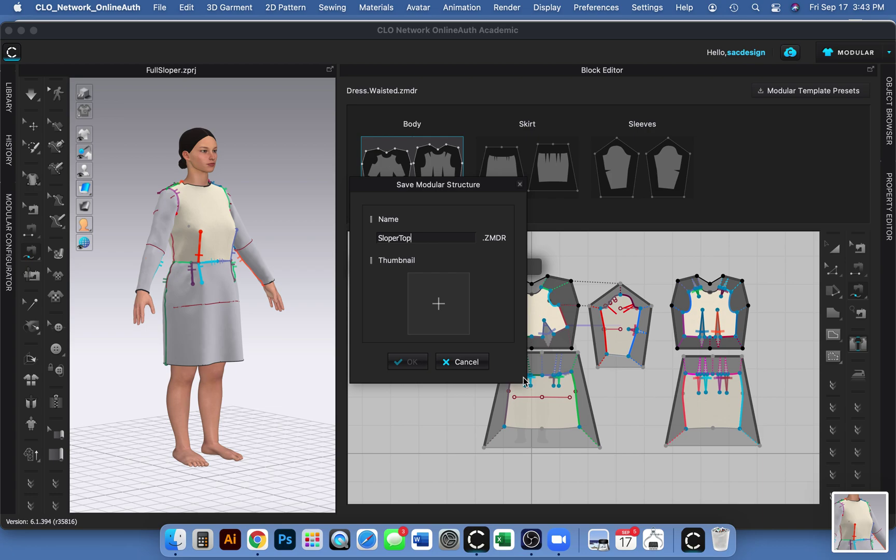
left_click(427, 326)
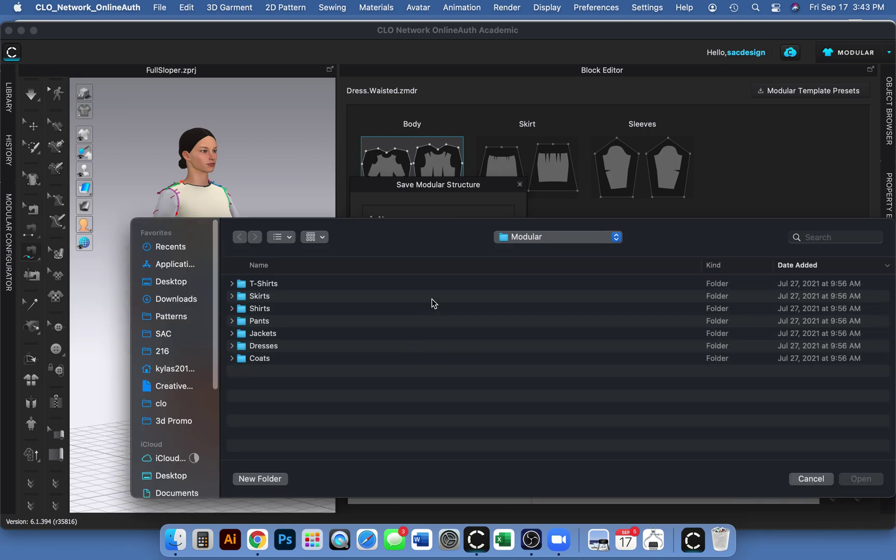
Use the newest Desktop torso screenshot as SloperTop's thumbnail and save the structure
left_click(147, 281)
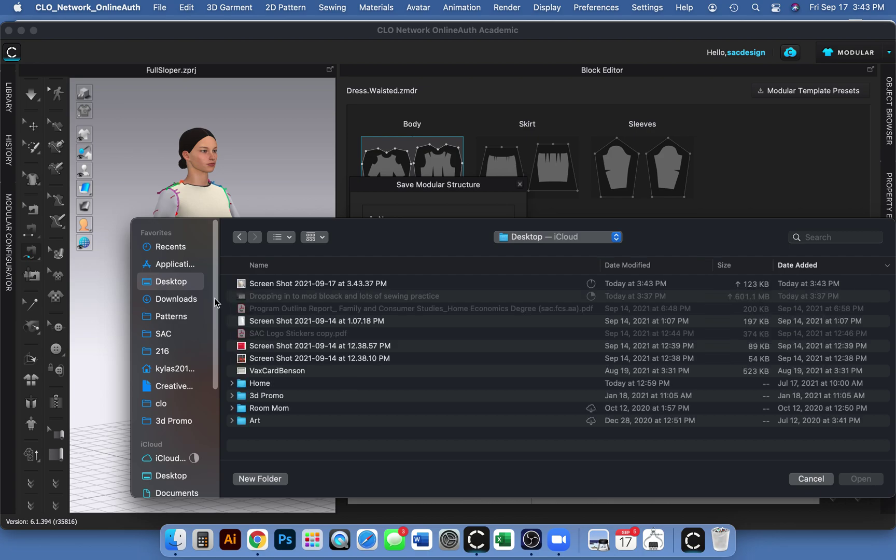
left_click(267, 285)
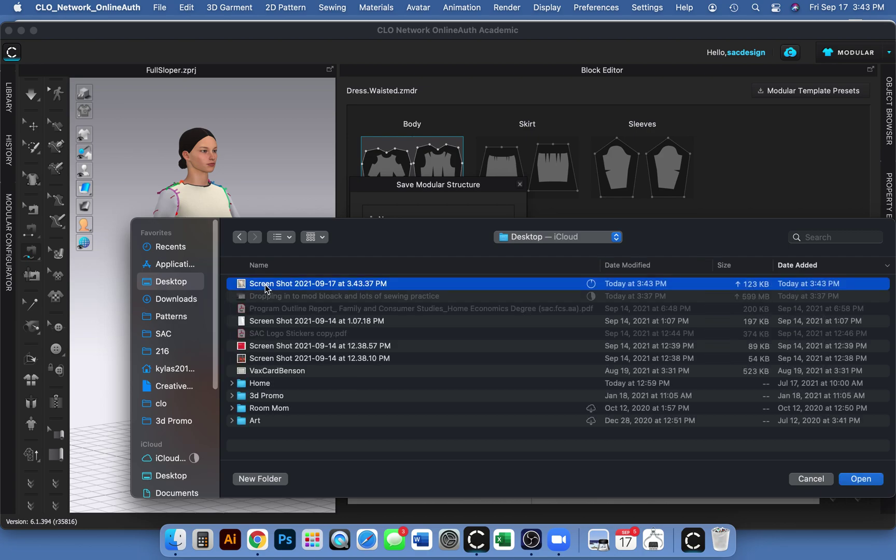
left_click(869, 480)
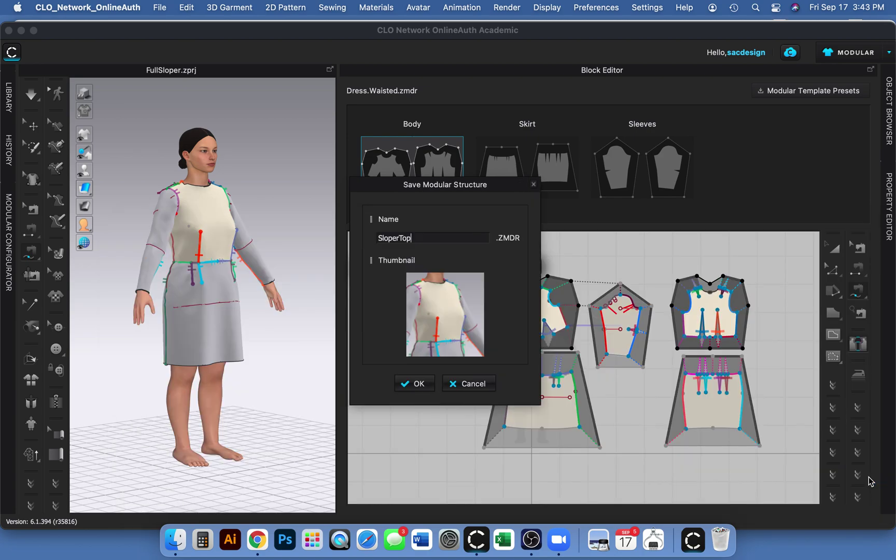
left_click(417, 383)
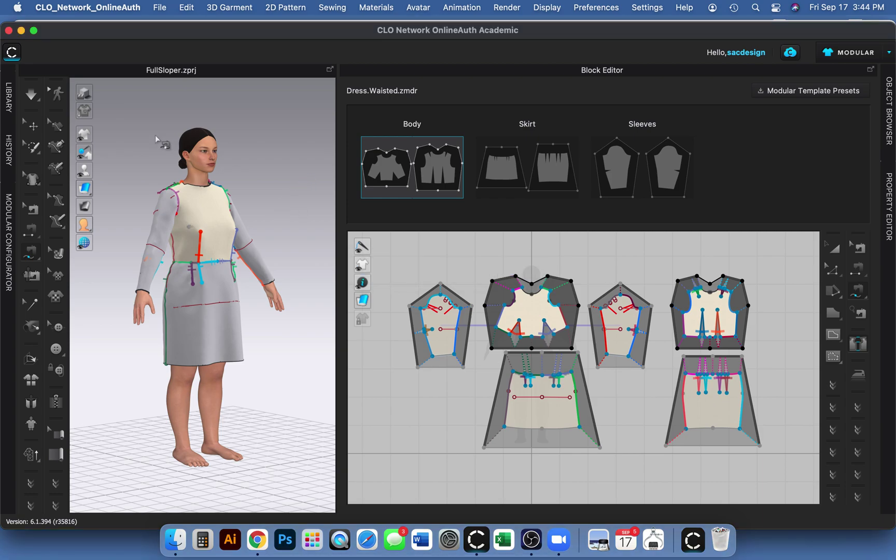
left_click(291, 144)
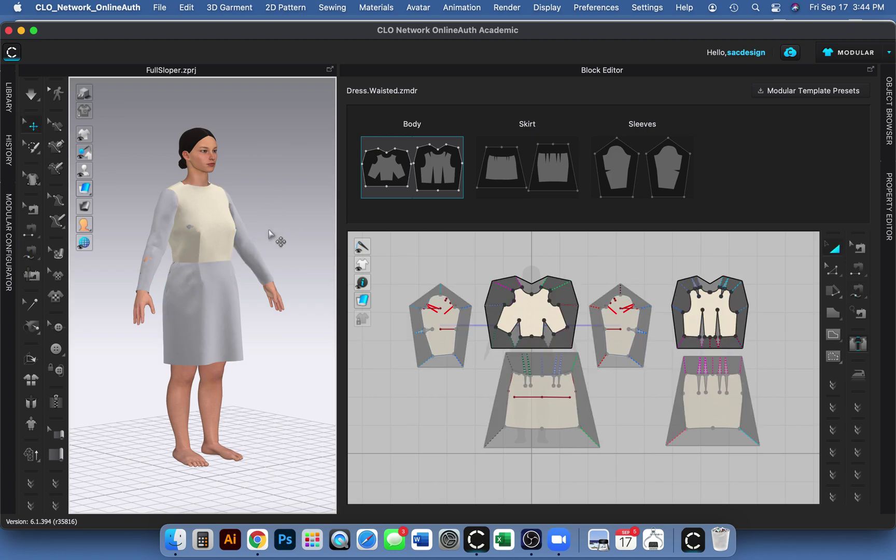
Reset the 3D view to face the avatar and toggle the Skirt block on, then off again
right_click_drag(275, 239, 232, 222)
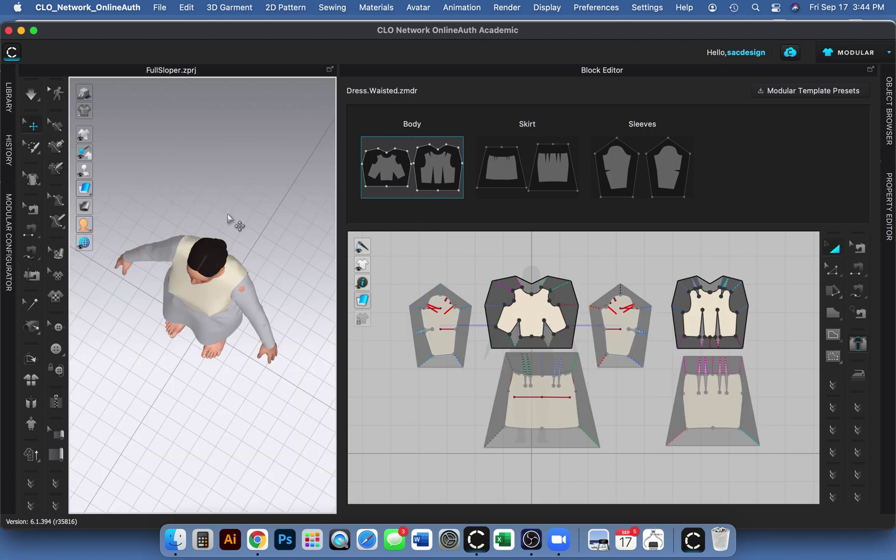
key("2")
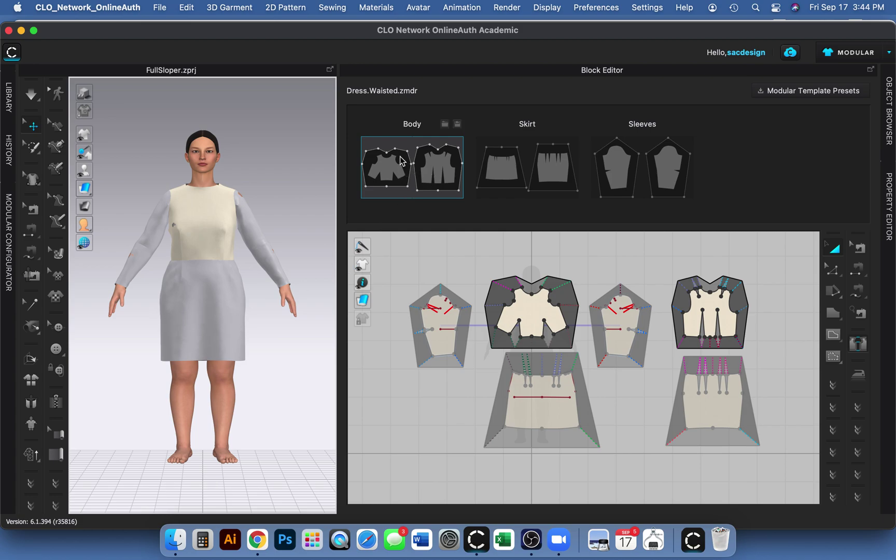
left_click(511, 172)
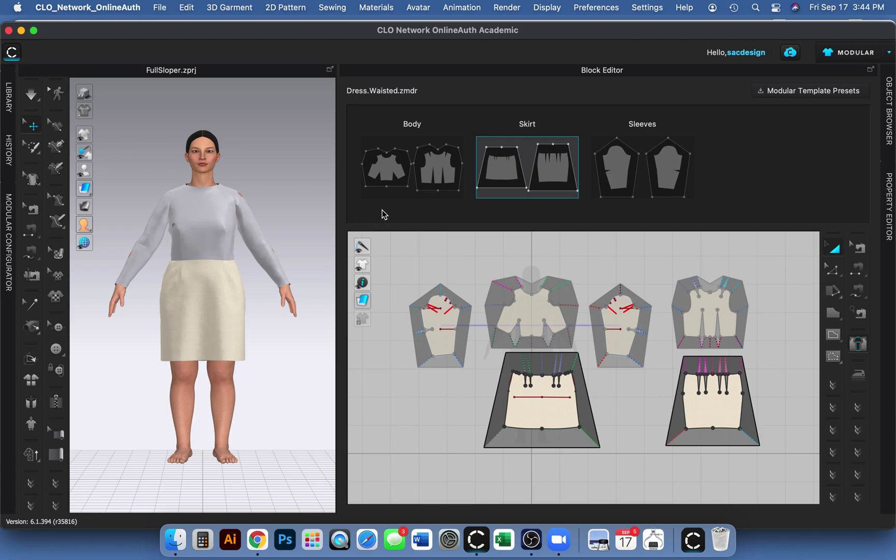
left_click(511, 176)
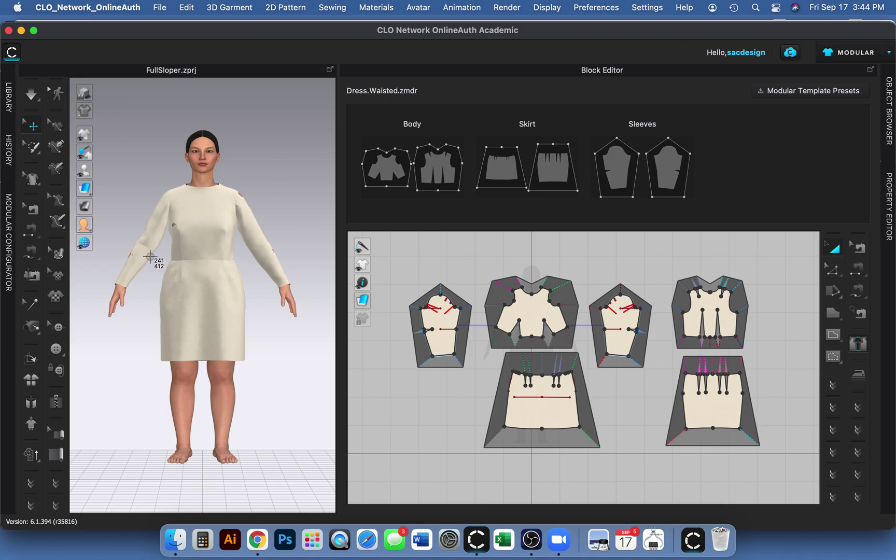
Rotate the avatar to a side profile, screenshot the full dress, then reactivate the Skirt block
left_click_drag(150, 256, 256, 388)
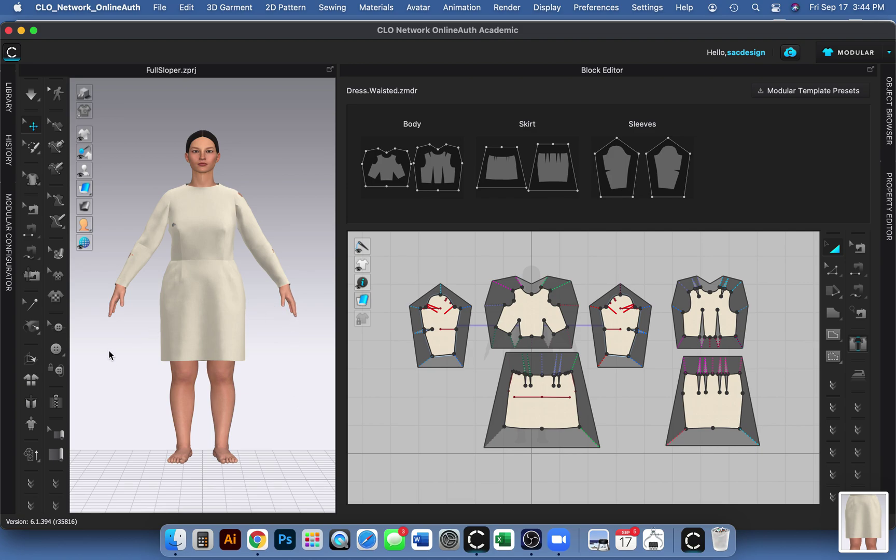
right_click_drag(124, 362, 159, 358)
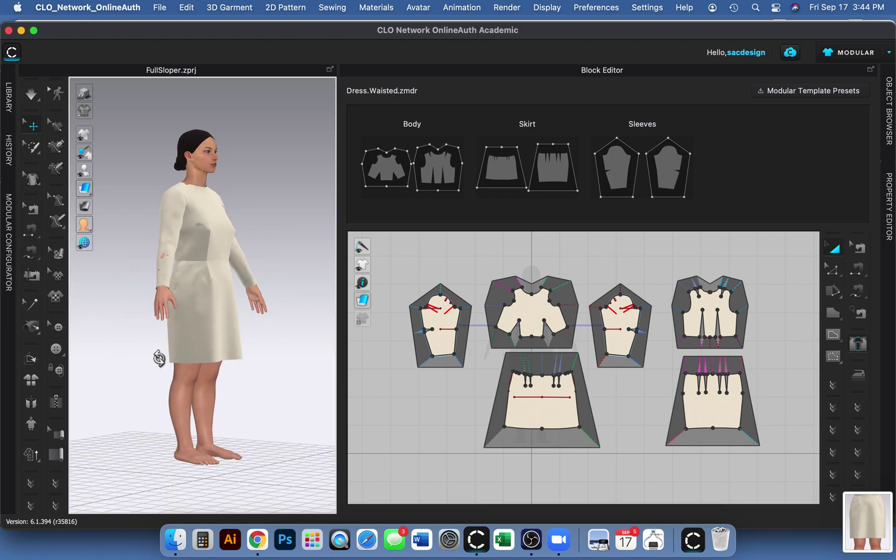
key("space")
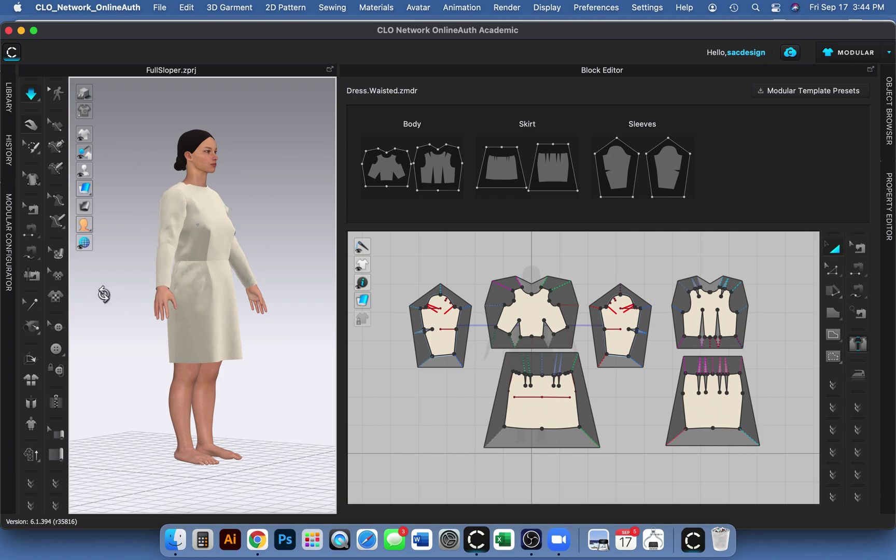
right_click_drag(103, 294, 168, 286)
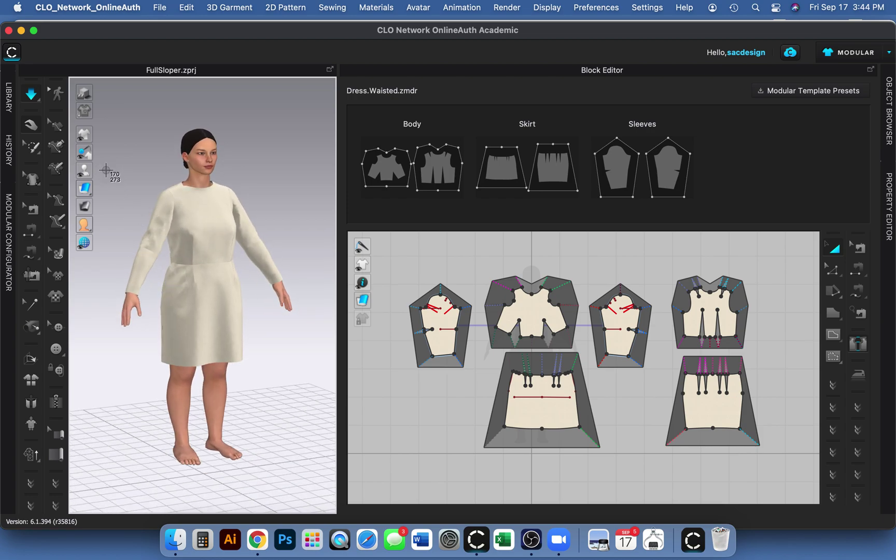
left_click_drag(105, 170, 179, 310)
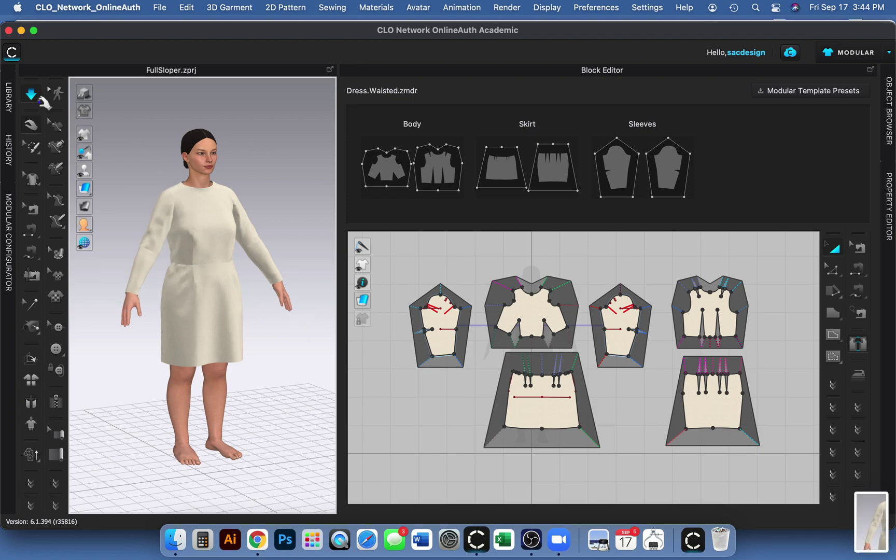
left_click(31, 125)
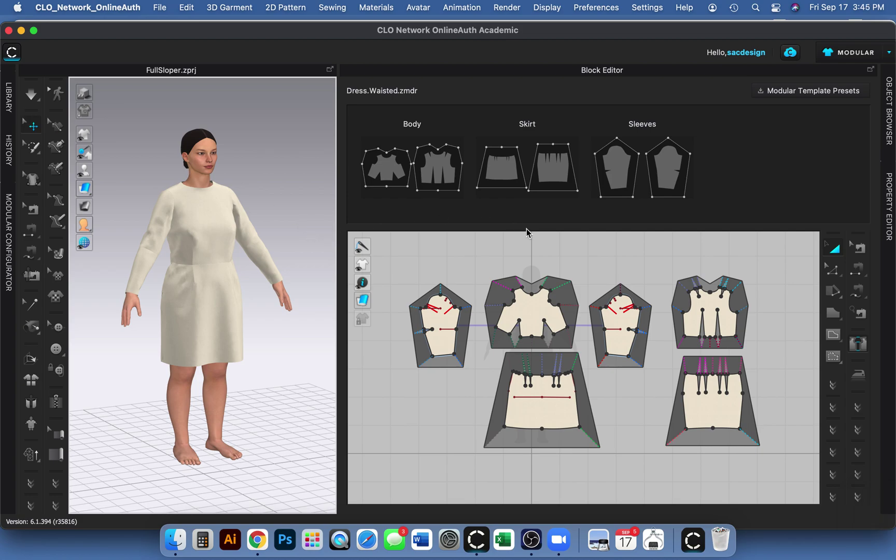
mouse_move(573, 126)
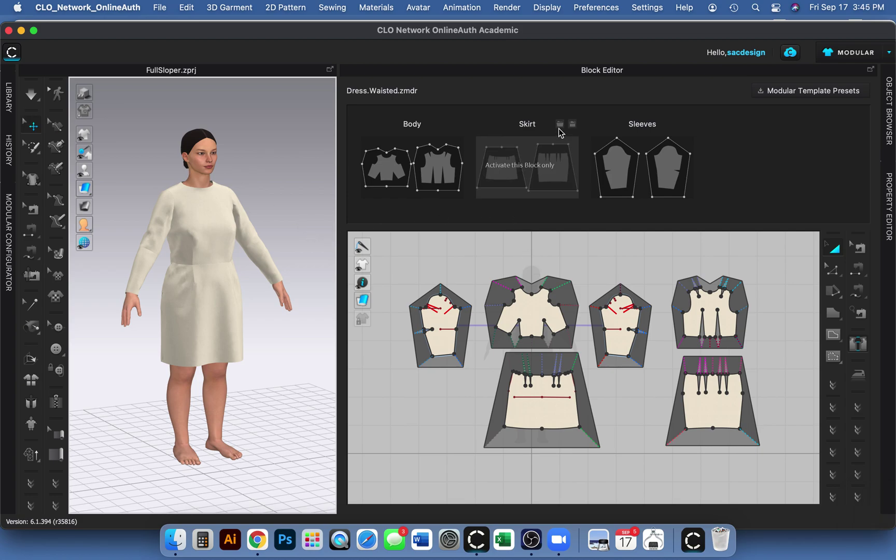
left_click(573, 125)
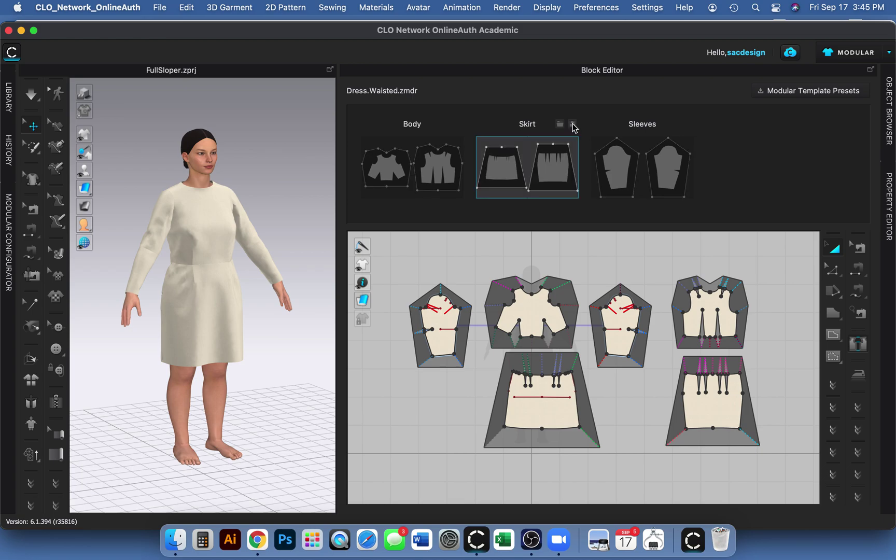
Save the Skirt block into clo > Blocks > Dresses with its own block thumbnail
left_click(573, 125)
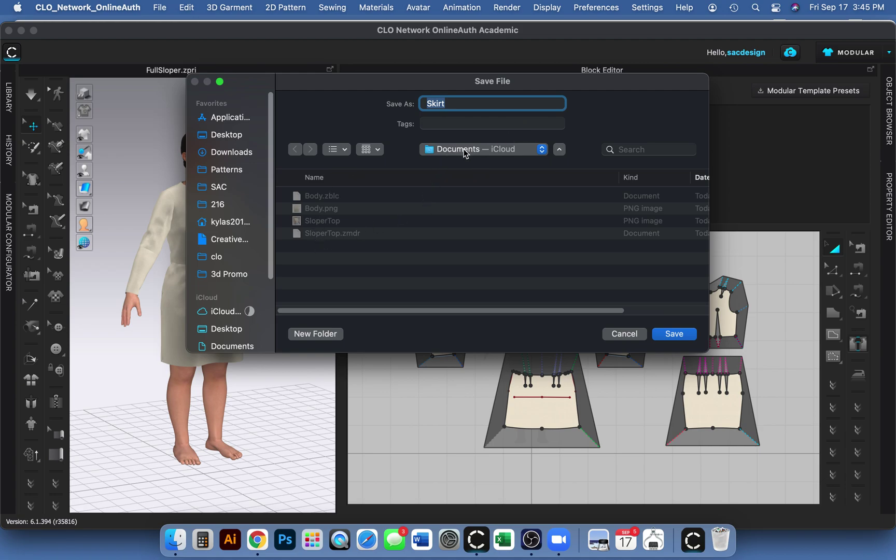
left_click(215, 258)
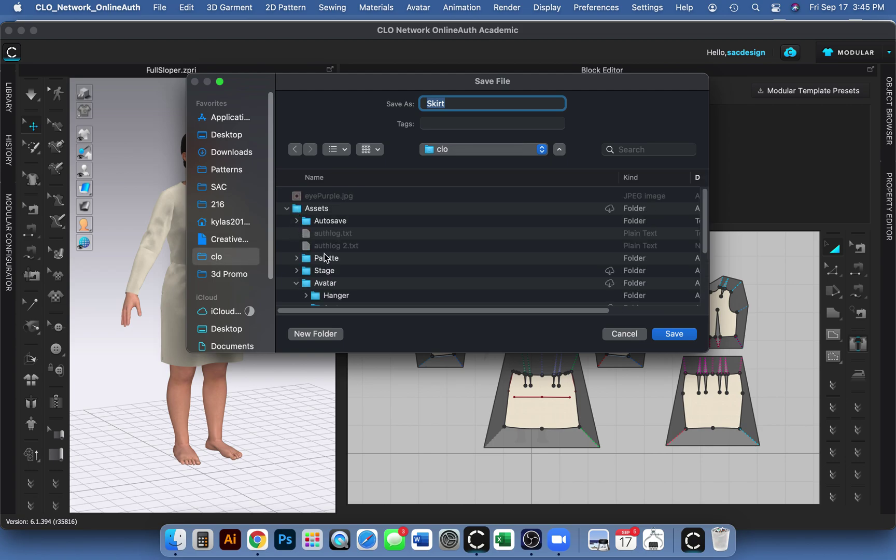
scroll(326, 258, "down", 5)
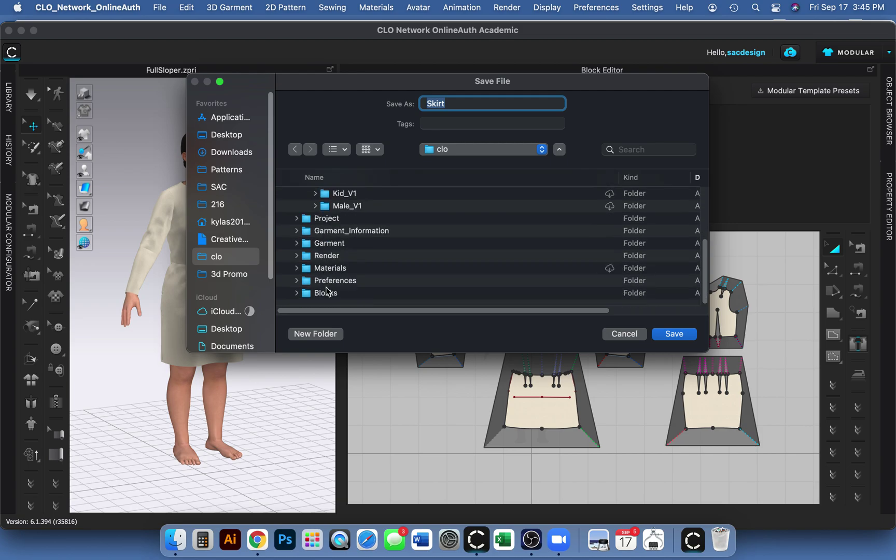
double_click(309, 294)
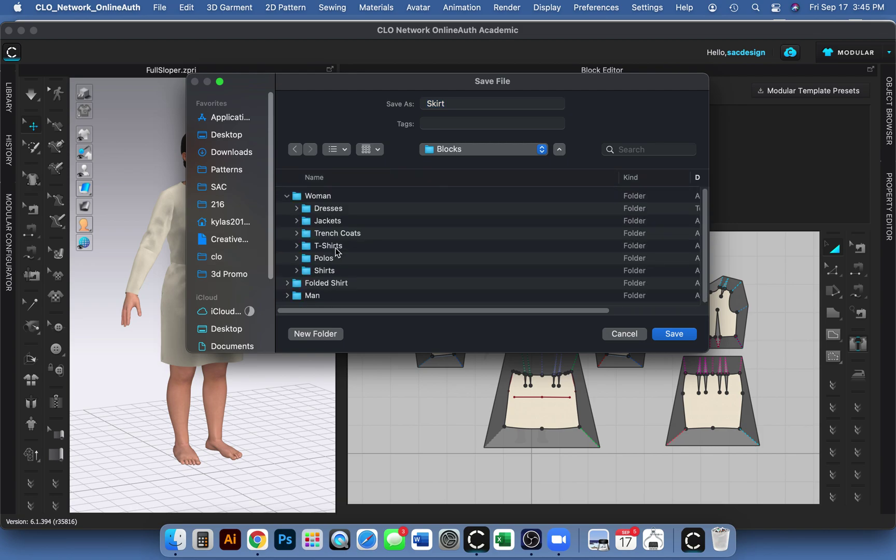
scroll(334, 254, "down", 1)
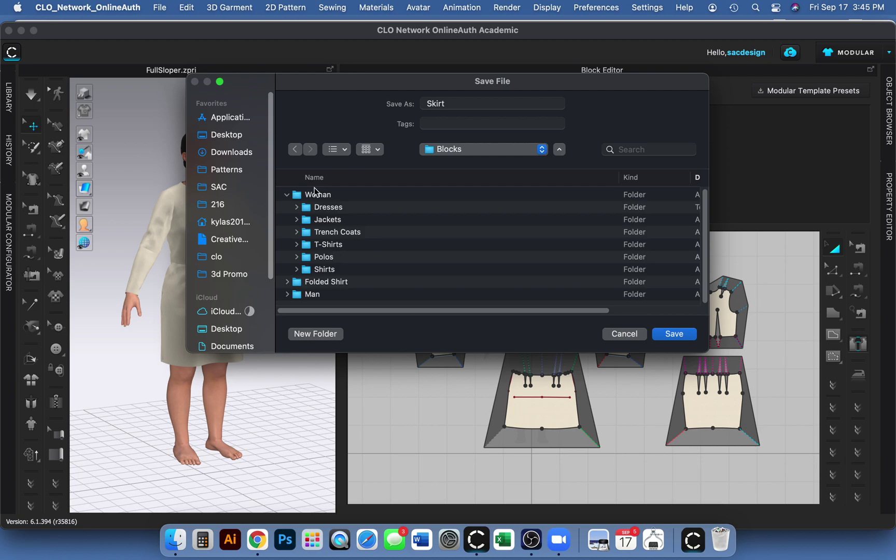
double_click(309, 209)
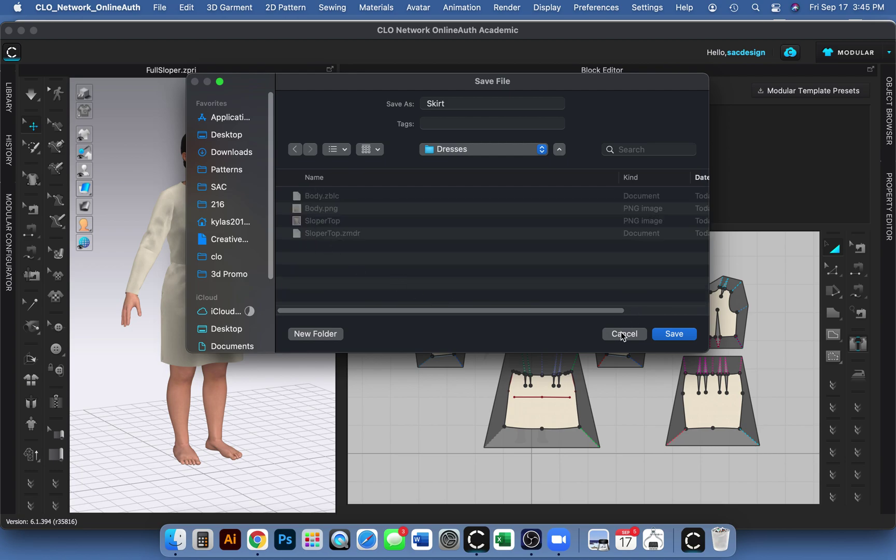
left_click(674, 334)
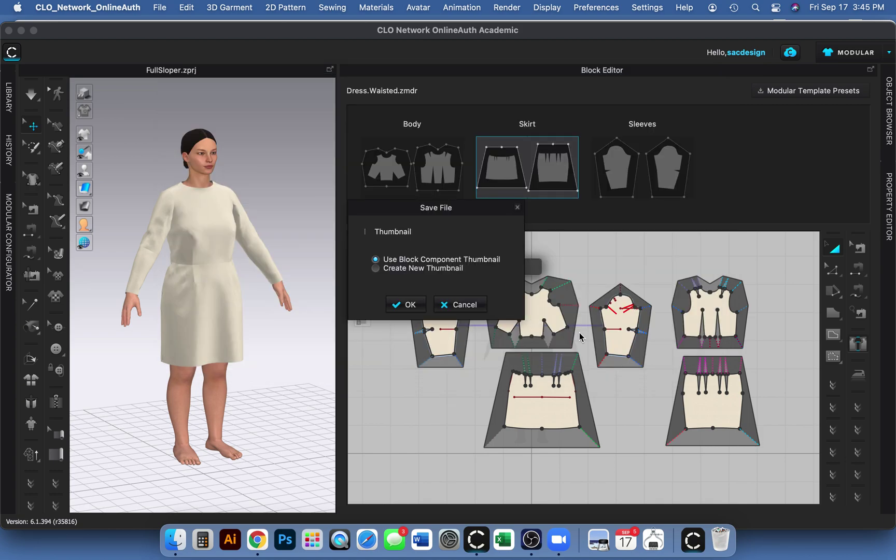
left_click(409, 305)
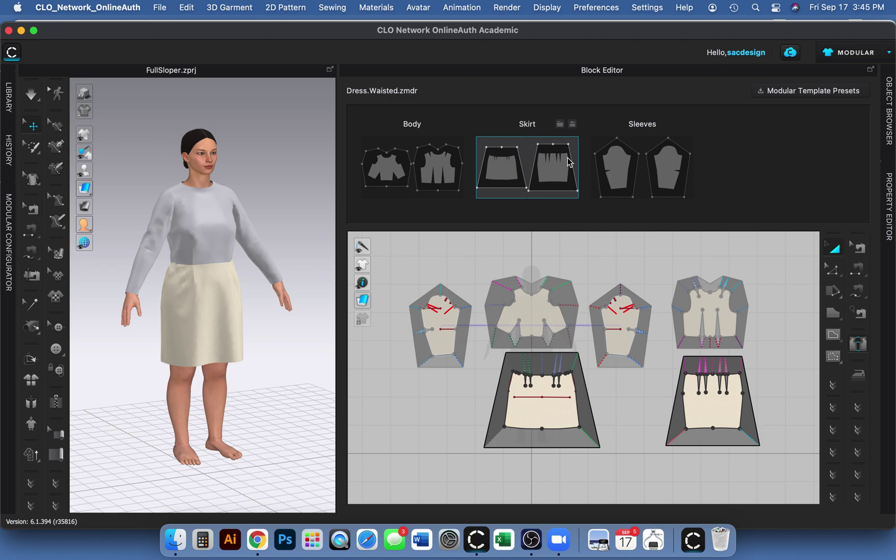
left_click(688, 125)
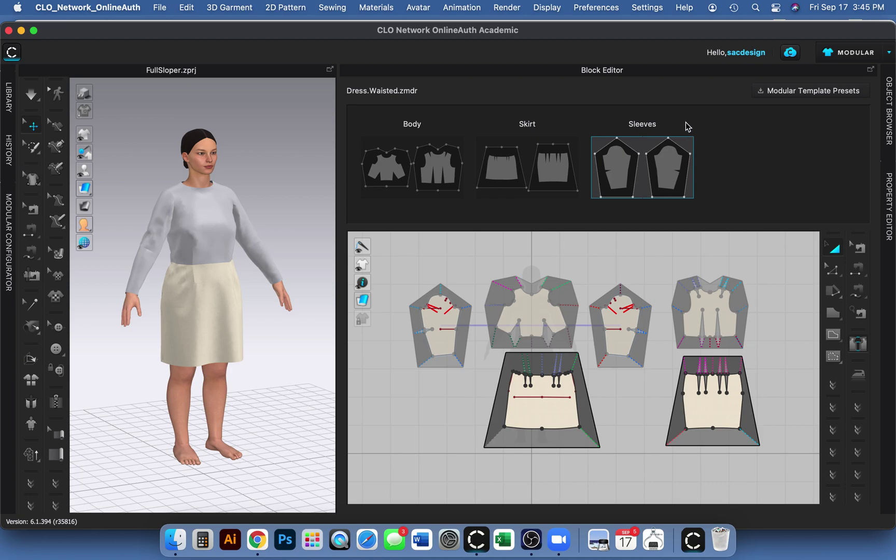
Save the Sleeves block into Dresses with the newest Desktop screenshot as a new thumbnail
left_click(688, 126)
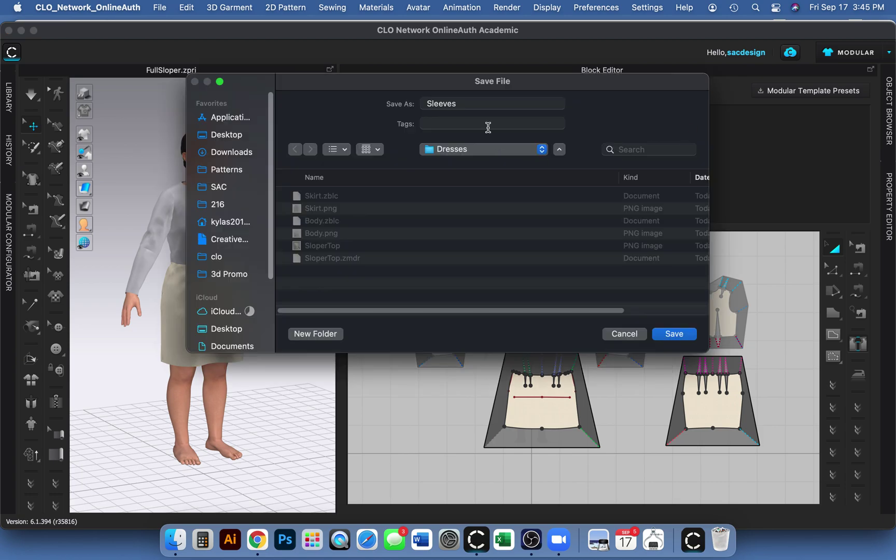
left_click(674, 334)
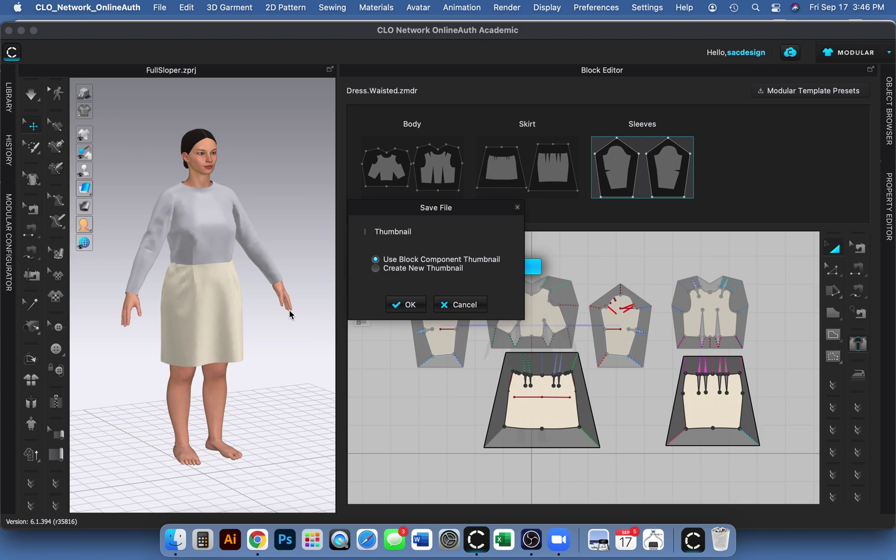
left_click(376, 269)
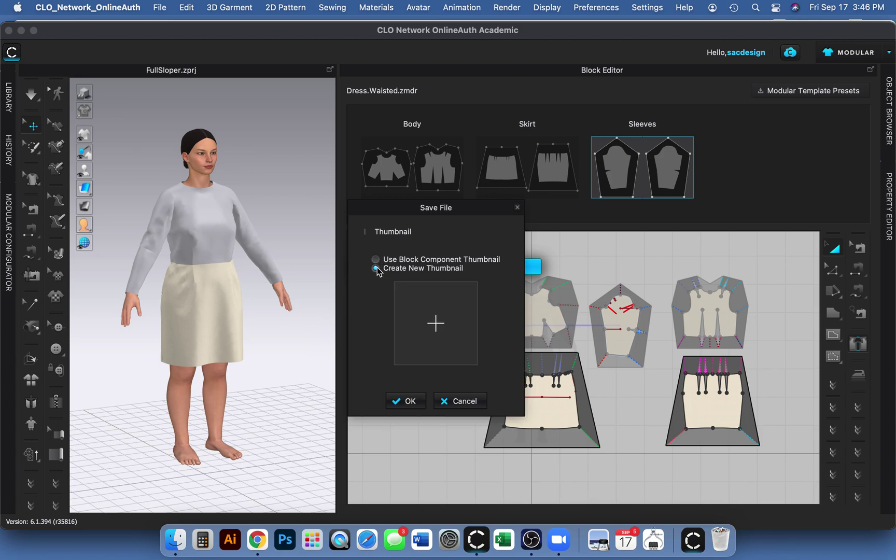
left_click(432, 314)
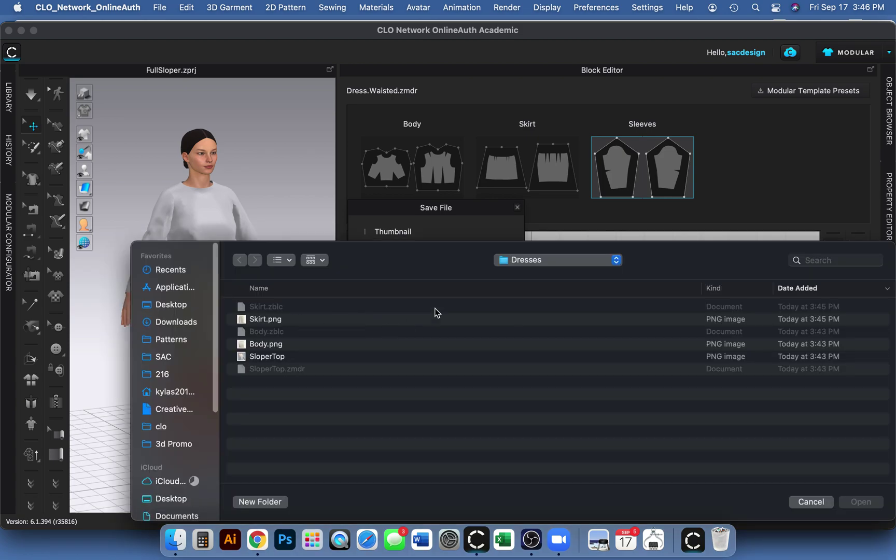
left_click(177, 307)
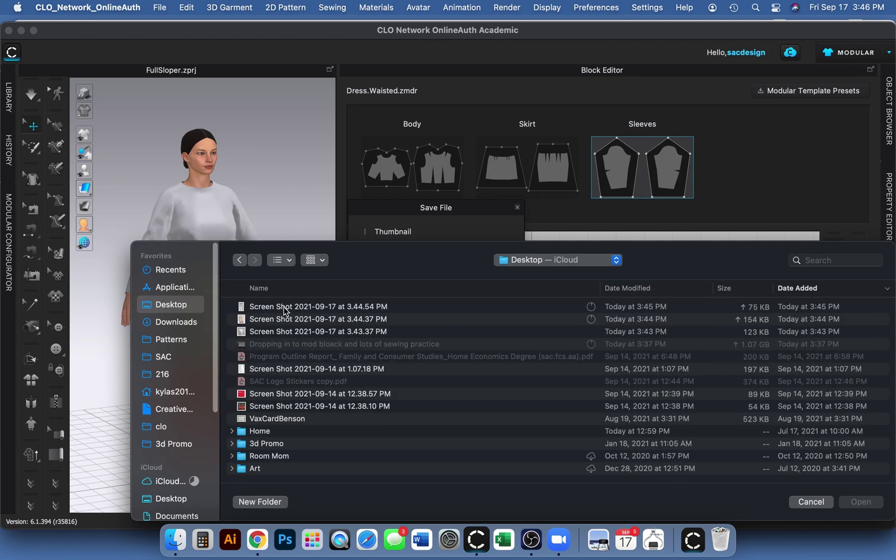
left_click(284, 309)
left_click(857, 503)
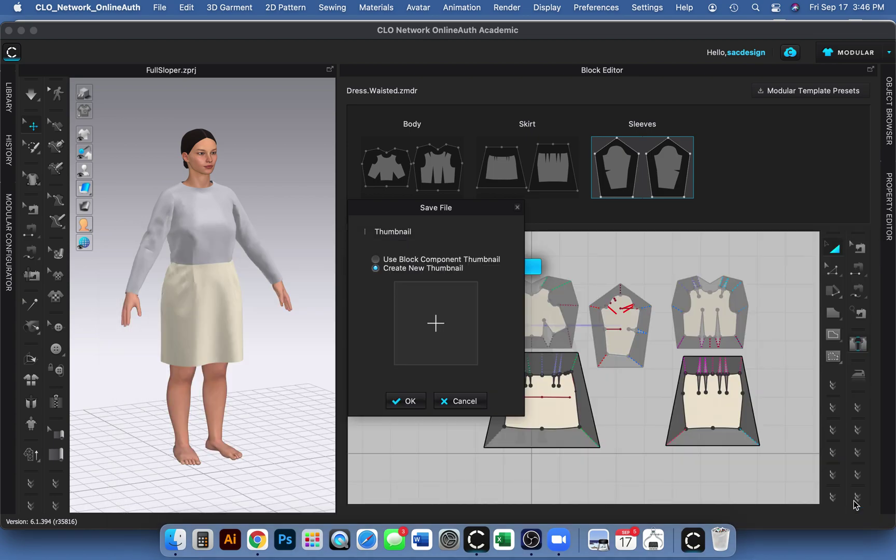
left_click(410, 402)
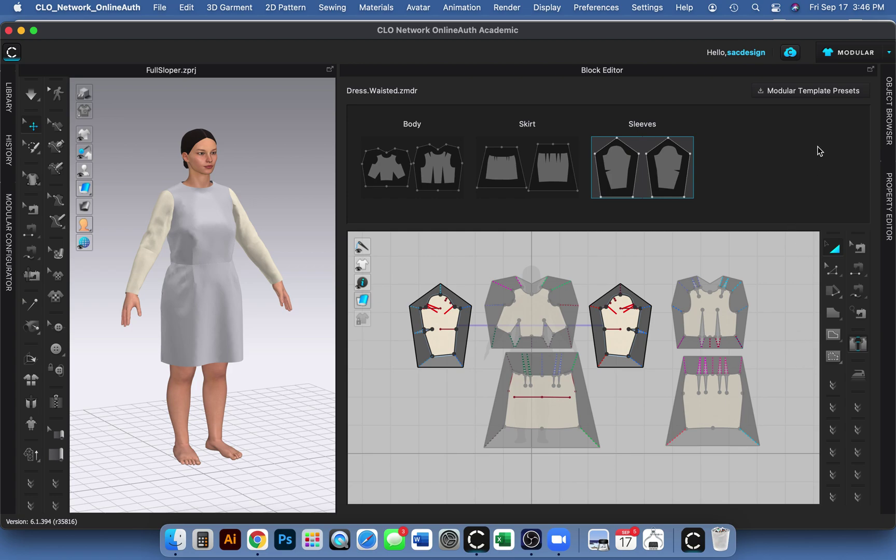
Select and remove all dress pattern pieces, then switch to the Simulation workspace
left_click(538, 283)
left_click_drag(393, 267, 799, 469)
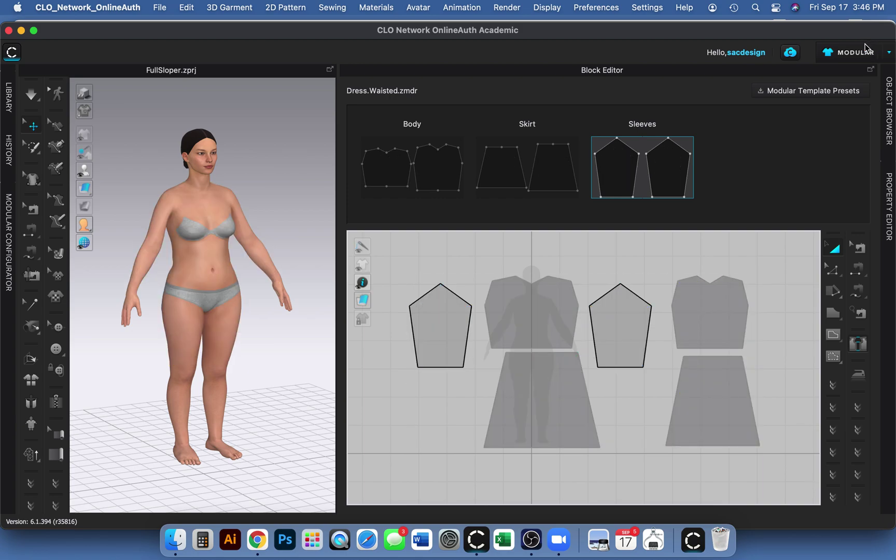
left_click(859, 54)
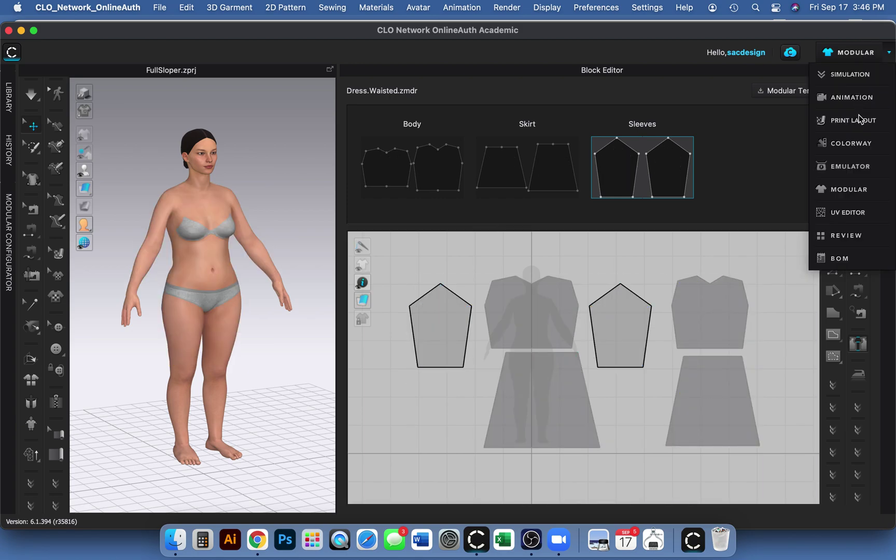
left_click(851, 75)
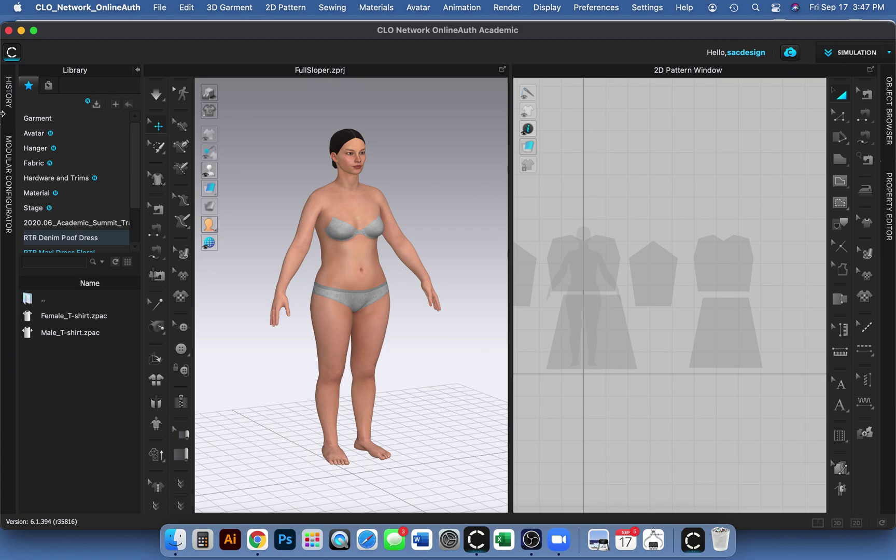
left_click(8, 174)
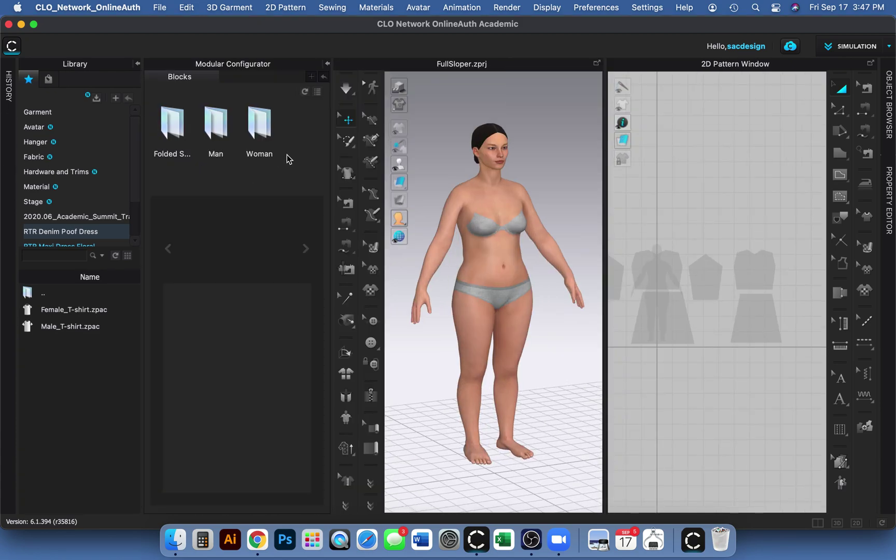
Open Woman > Dresses in the Modular Configurator, load SloperTop and put its bodice block on the avatar
double_click(257, 125)
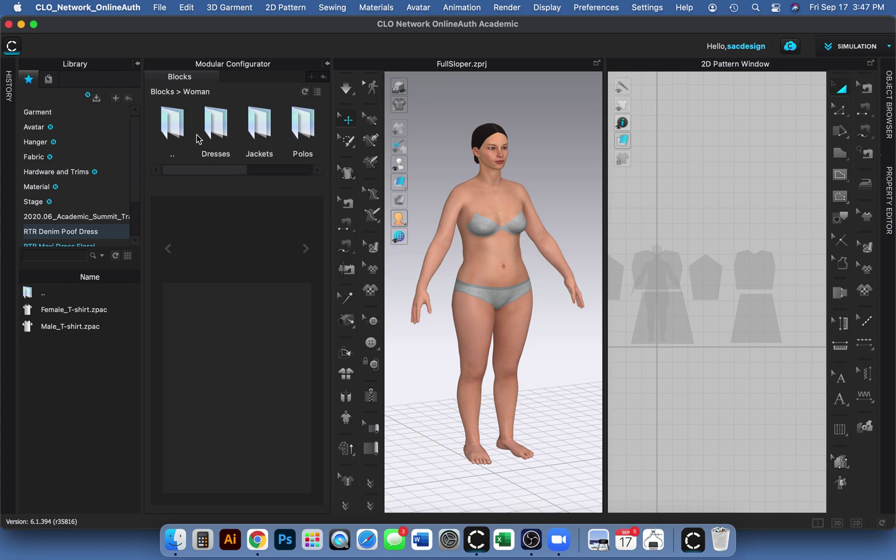
double_click(215, 122)
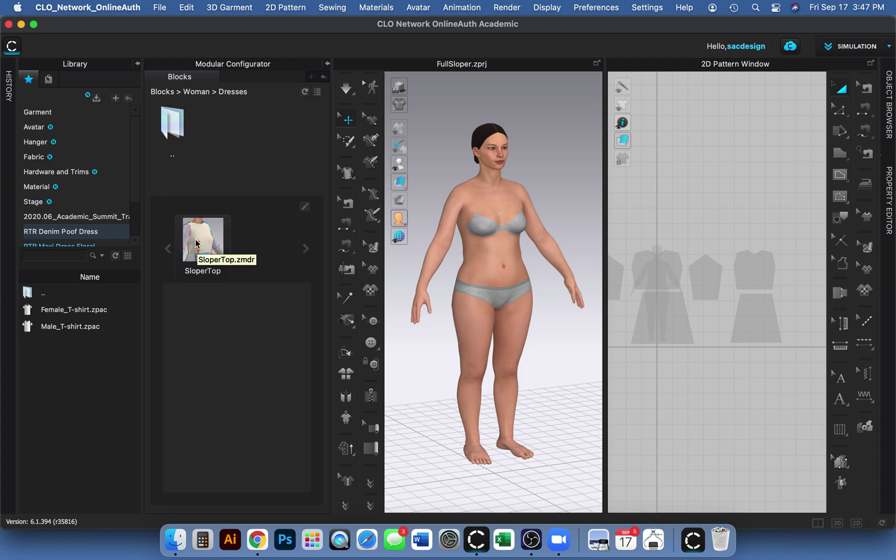
left_click(196, 243)
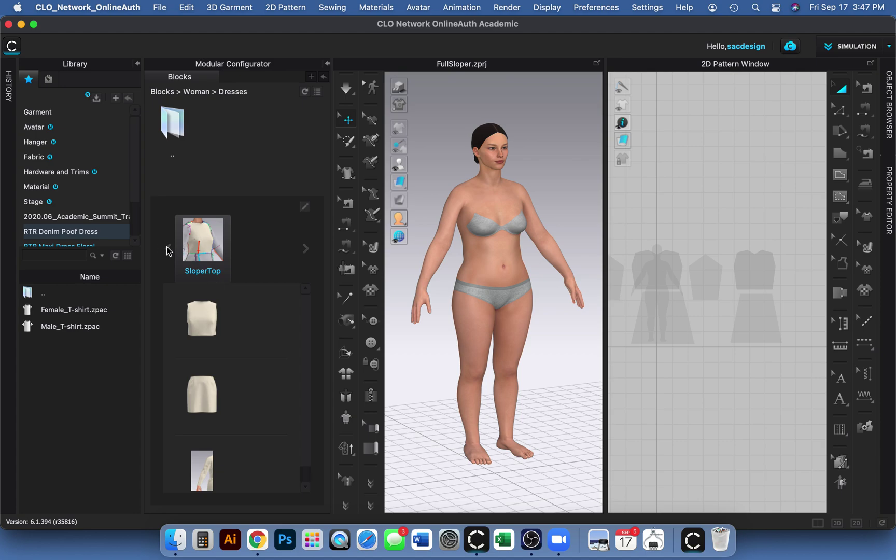
scroll(209, 310, "down", 1)
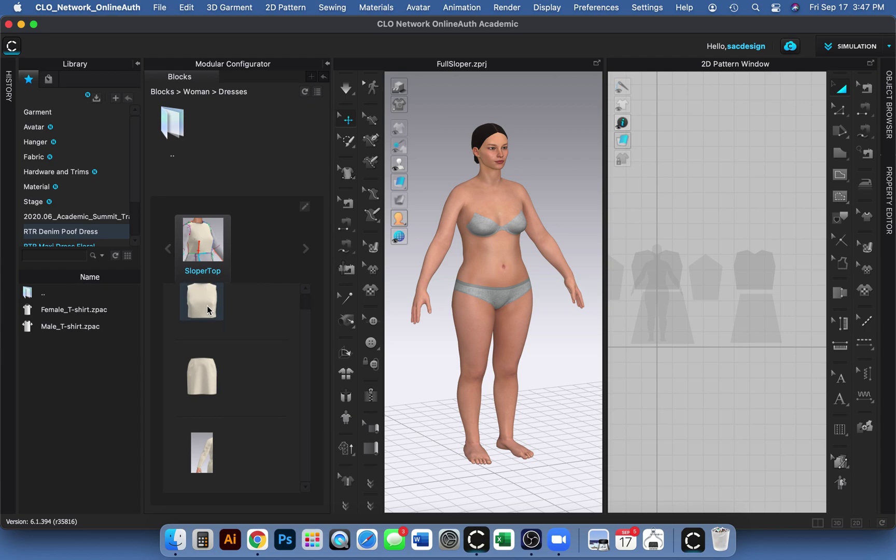
scroll(215, 311, "up", 1)
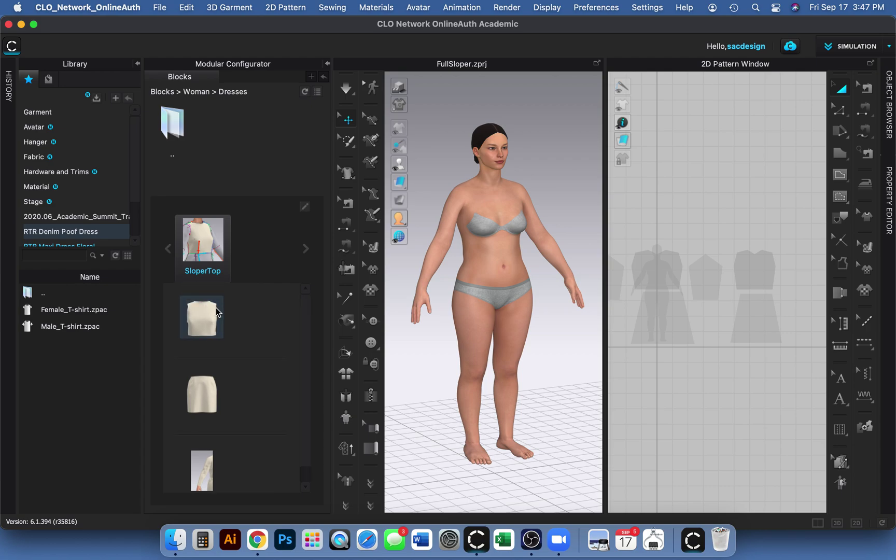
scroll(217, 312, "down", 1)
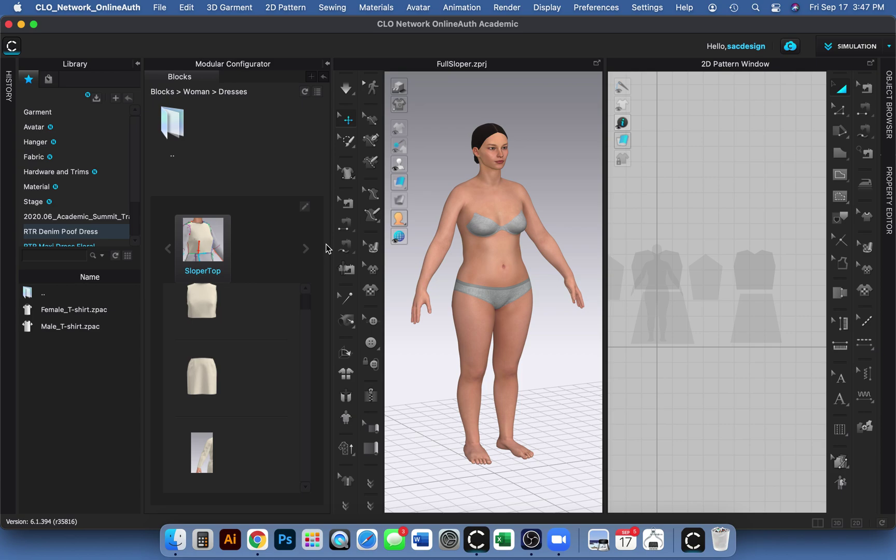
left_click(194, 310)
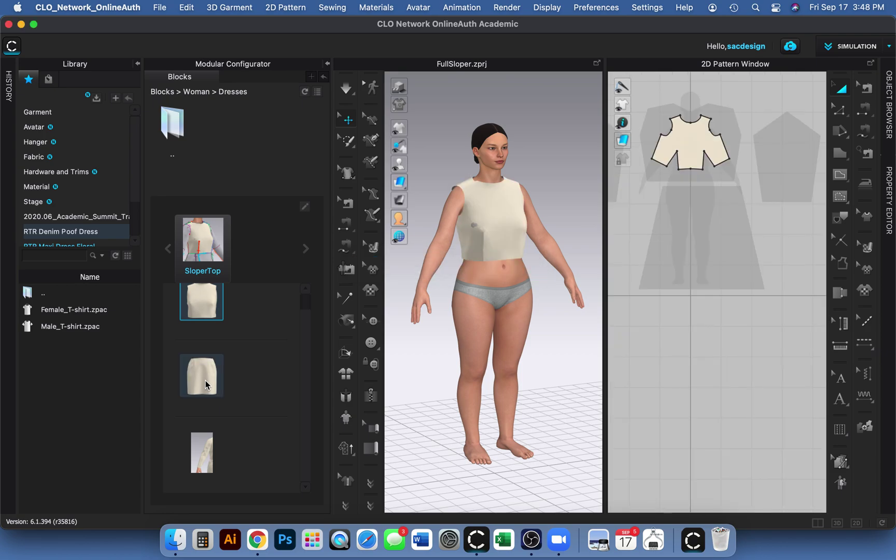
Add the skirt and sleeve blocks to the SloperTop bodice, check the back, and start simulation
left_click(205, 379)
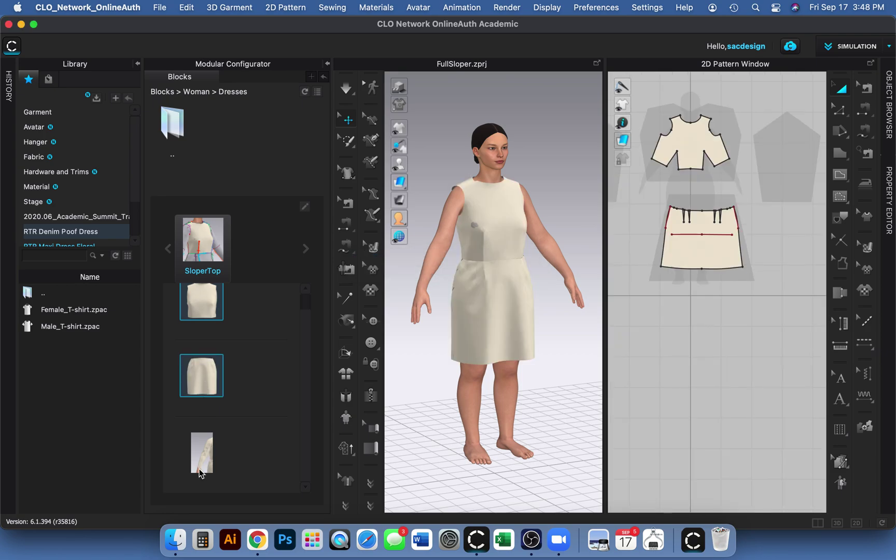
left_click(204, 452)
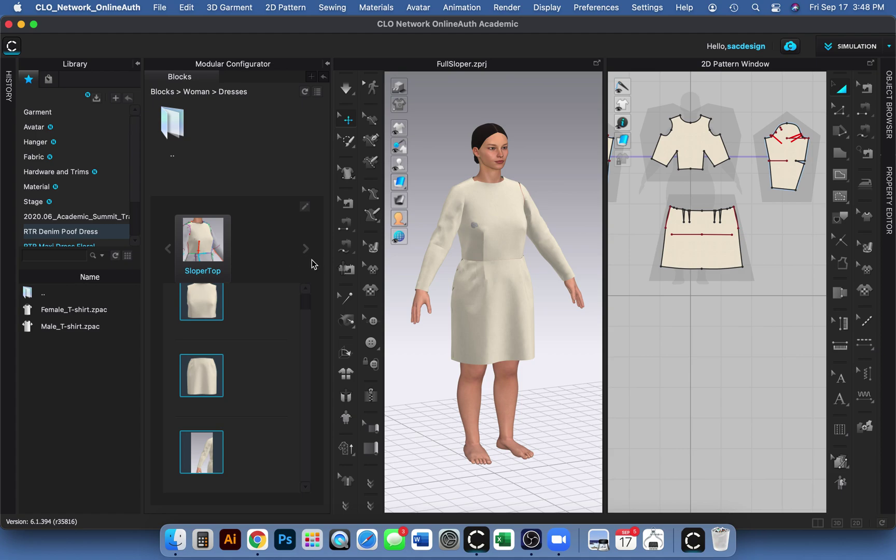
mouse_move(451, 280)
right_mouse_down()
mouse_move(578, 253)
mouse_move(575, 291)
mouse_move(520, 296)
mouse_move(398, 263)
mouse_move(459, 280)
right_mouse_up()
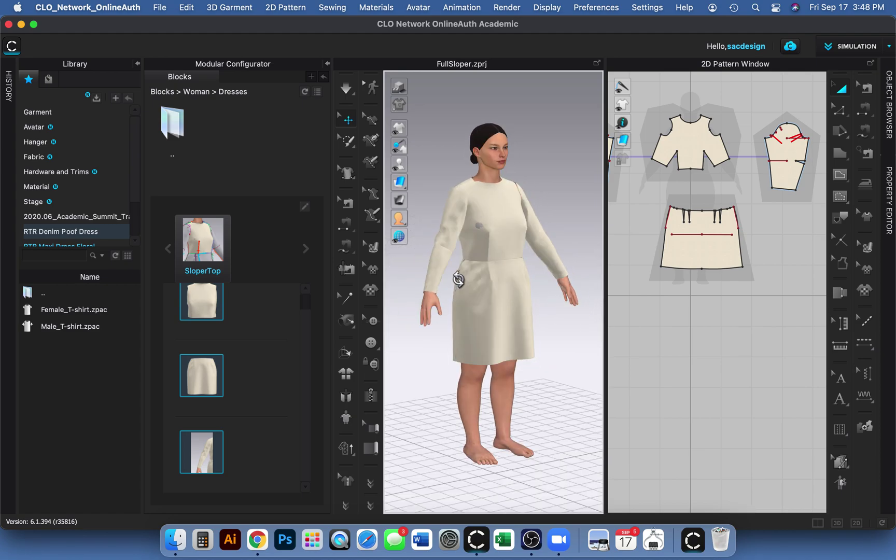
left_click(347, 89)
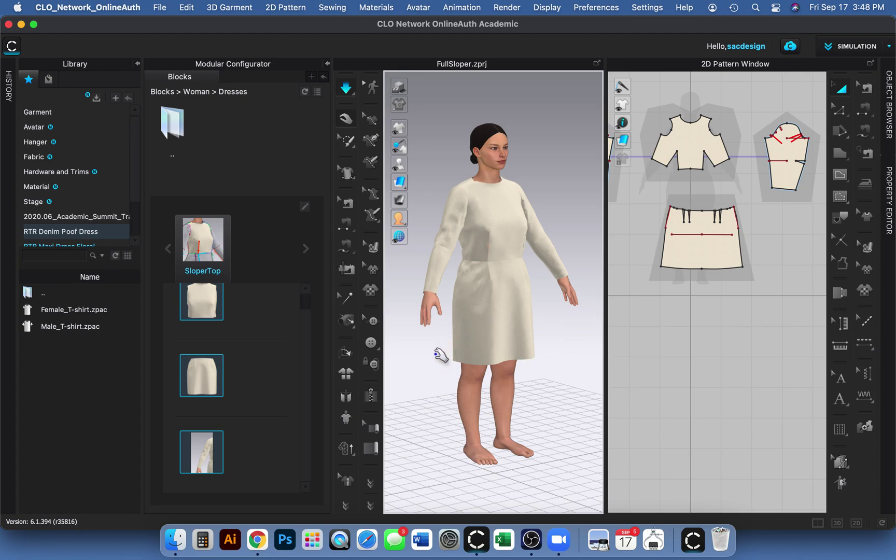
Orbit and zoom around the simulated cream dress to inspect its drape, ending on the right side
right_click_drag(417, 341, 542, 351)
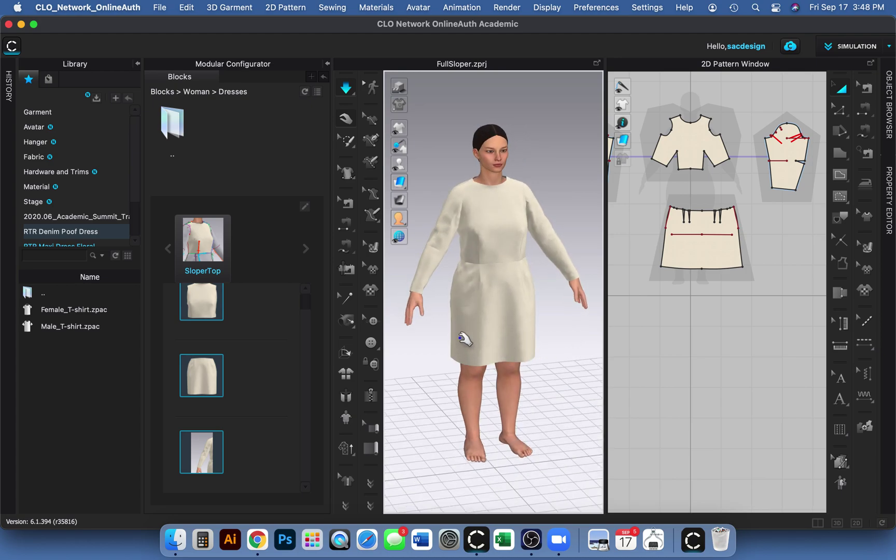
scroll(448, 298, "up", 2)
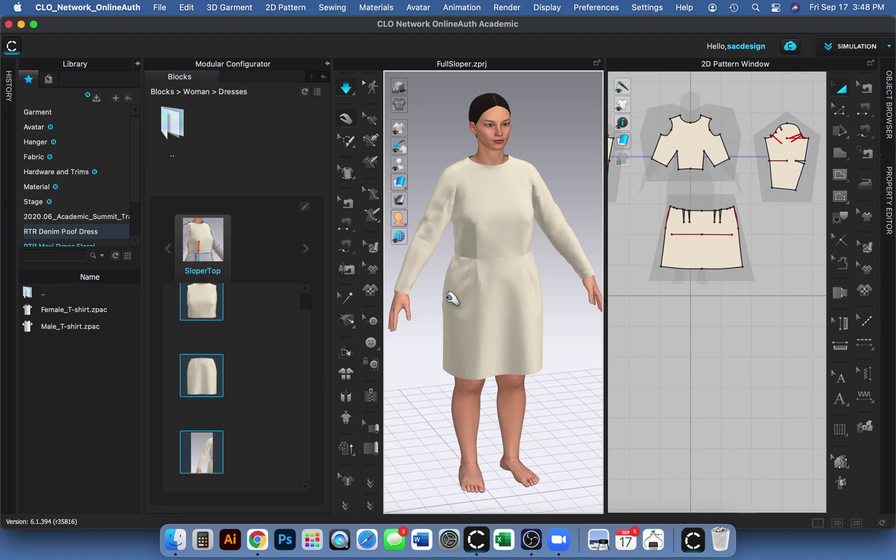
scroll(453, 297, "up", 4)
scroll(453, 300, "down", 4)
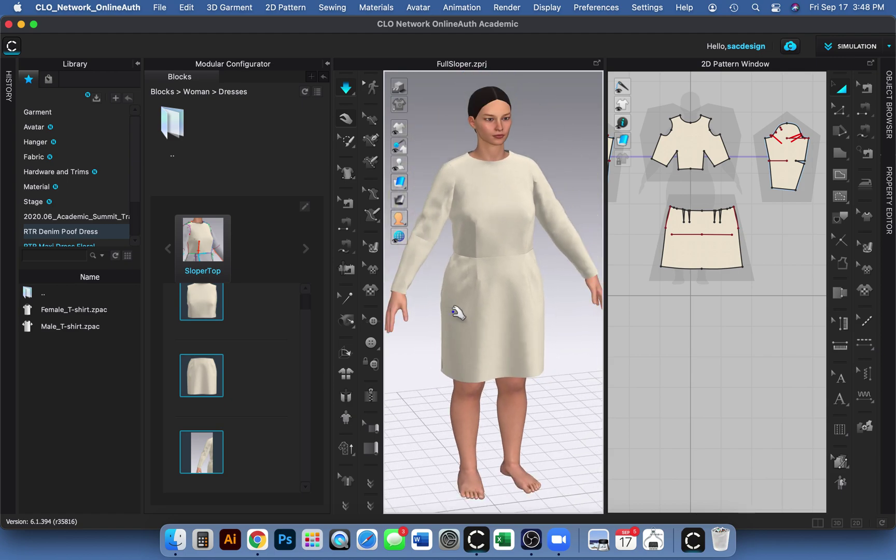
mouse_move(448, 319)
right_mouse_down()
mouse_move(474, 294)
mouse_move(524, 302)
mouse_move(310, 307)
mouse_move(558, 314)
mouse_move(402, 306)
mouse_move(480, 323)
mouse_move(441, 321)
right_mouse_up()
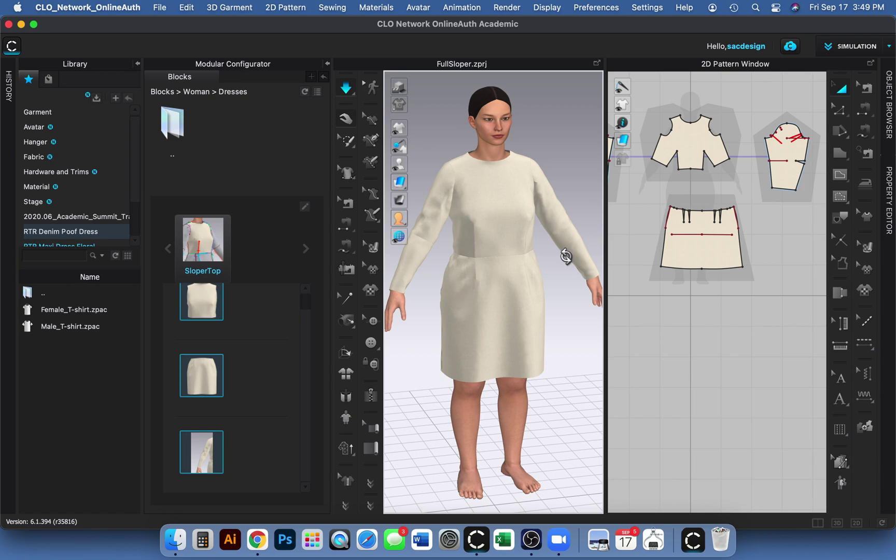